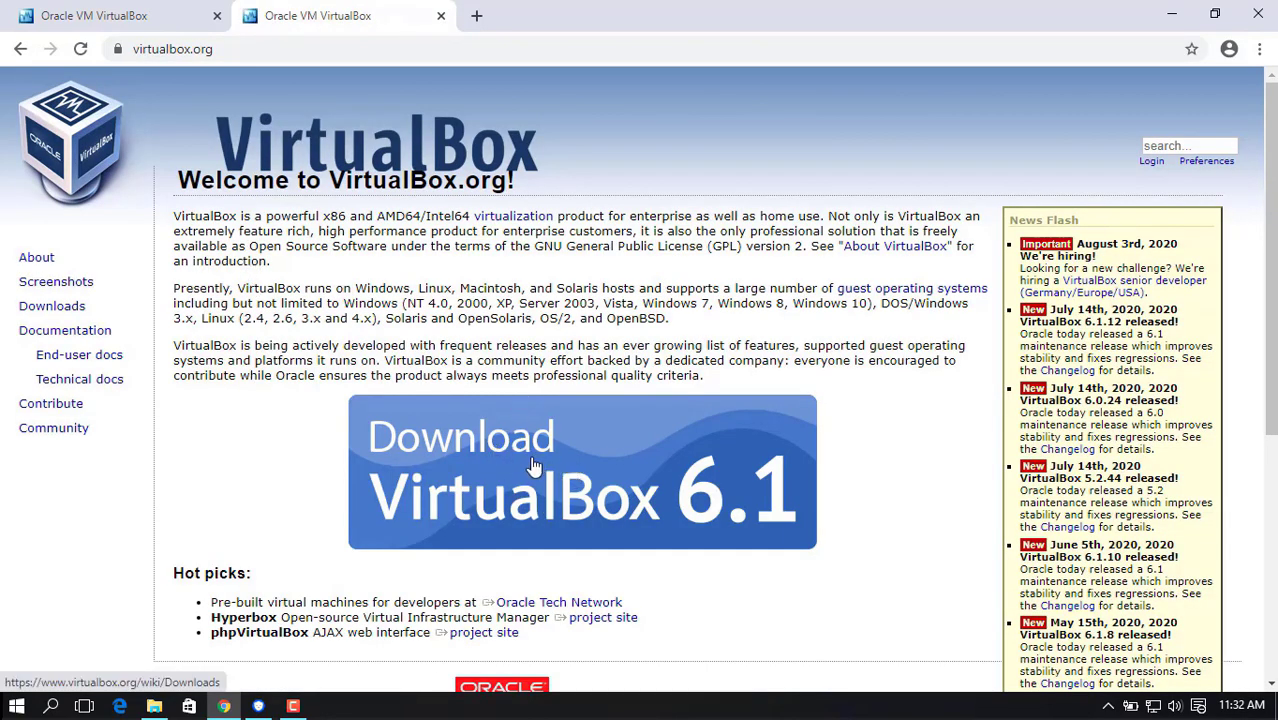
Start downloading the VirtualBox 6.1.12 platform package for Windows hosts and cancel the download.
click(55, 308)
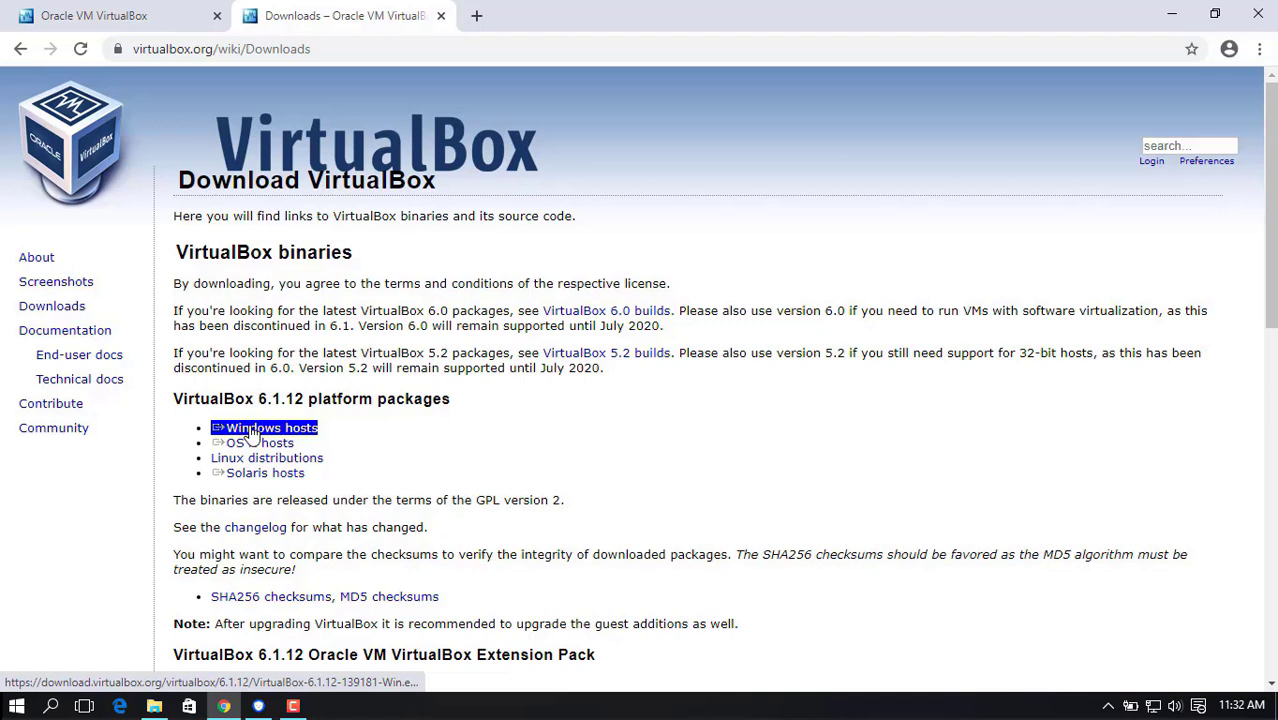
click(252, 432)
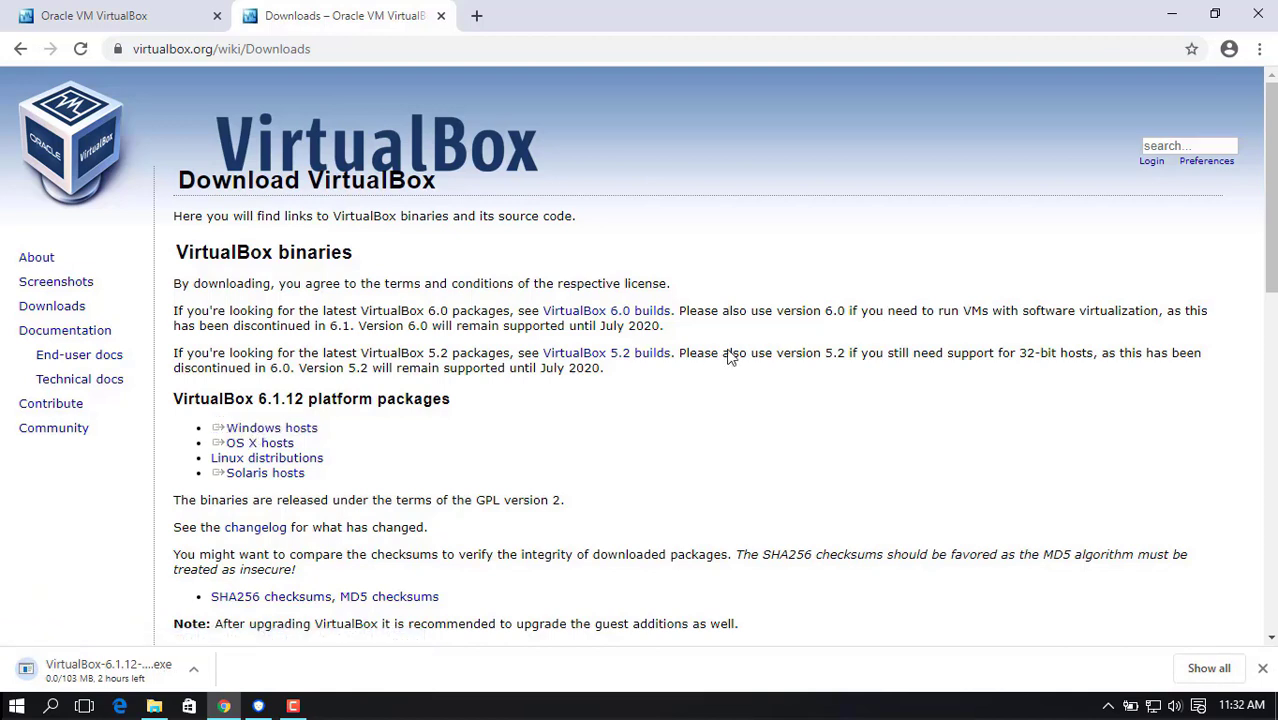
click(195, 672)
click(236, 641)
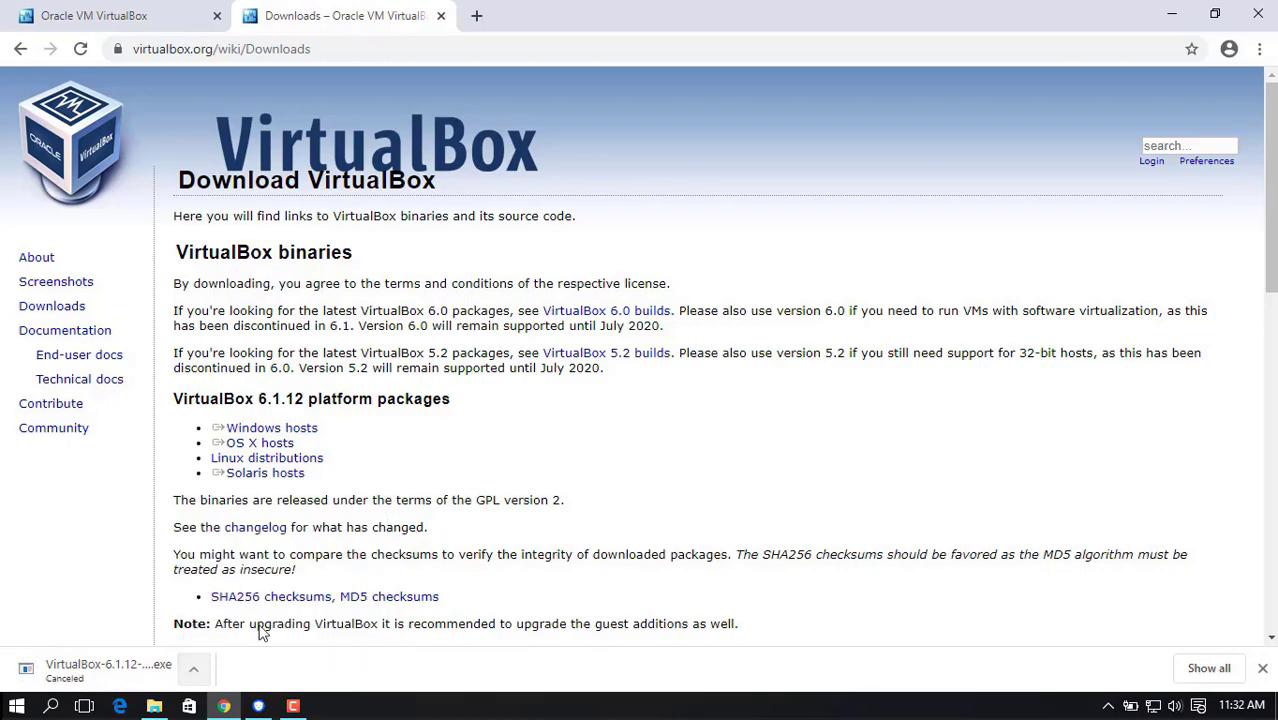
Check the desktop for the VirtualBox installer and the Kali Linux image, and return to Chrome.
click(1168, 12)
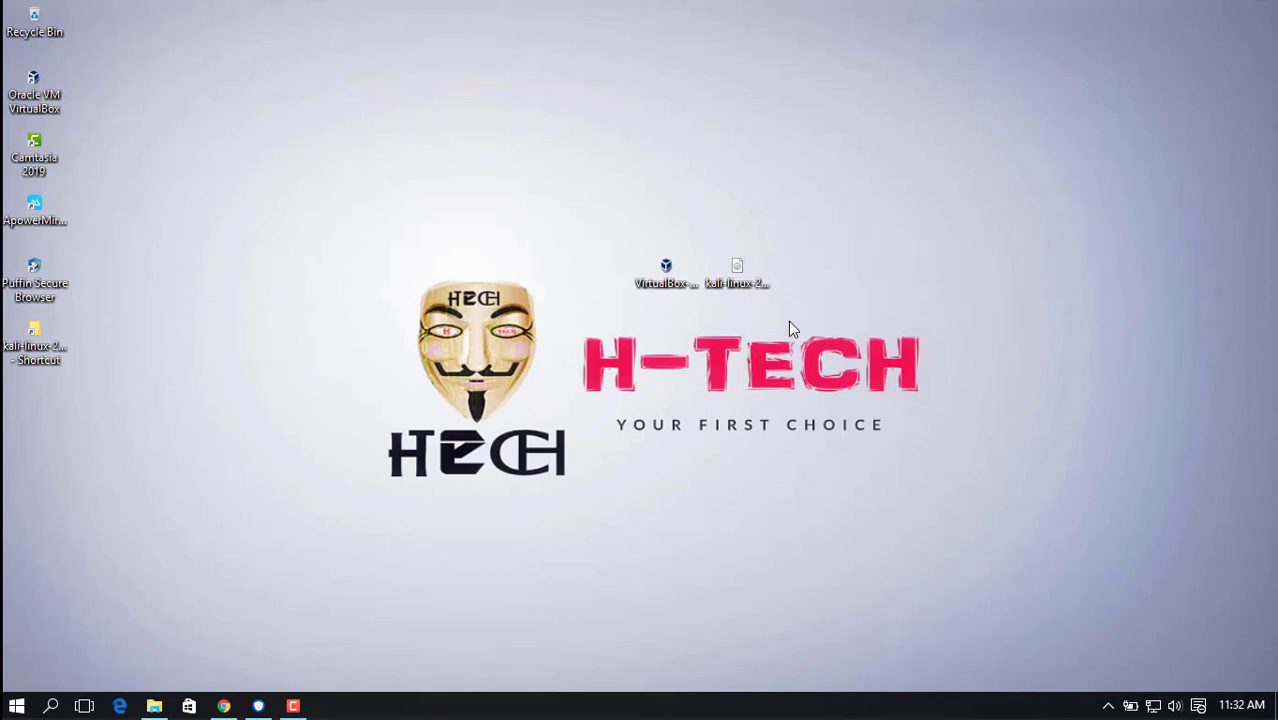
click(736, 292)
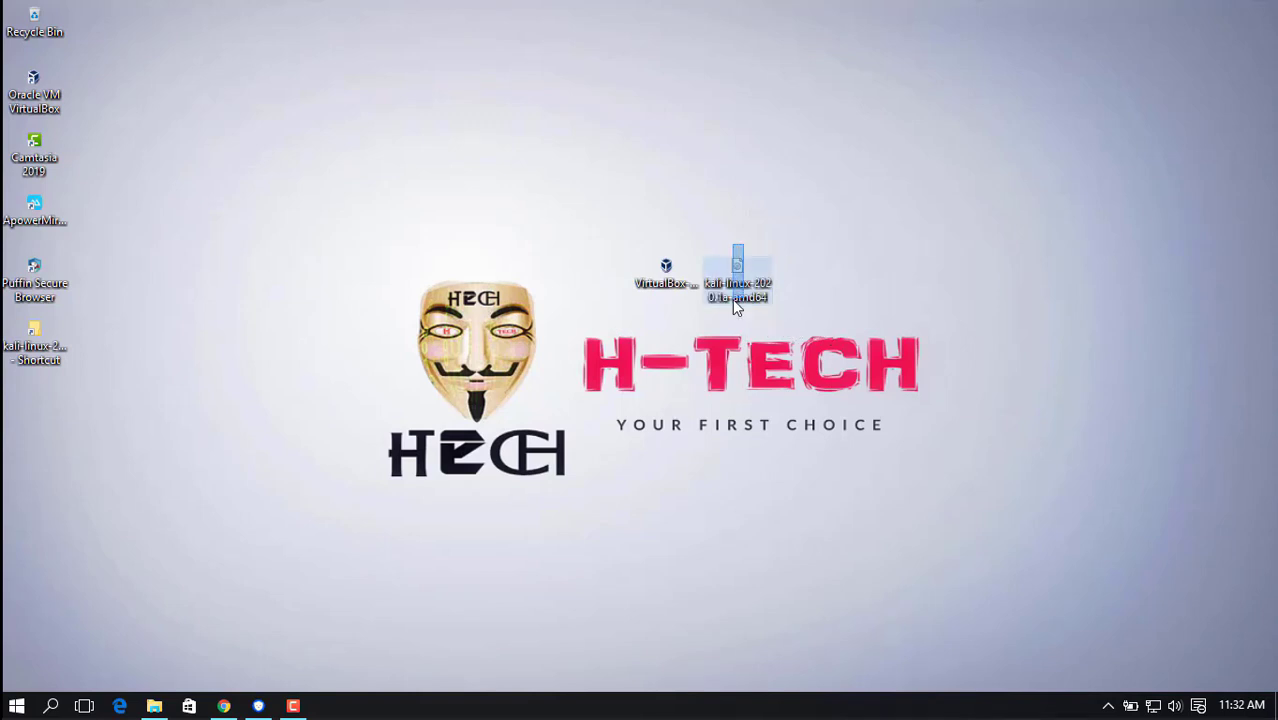
click(518, 450)
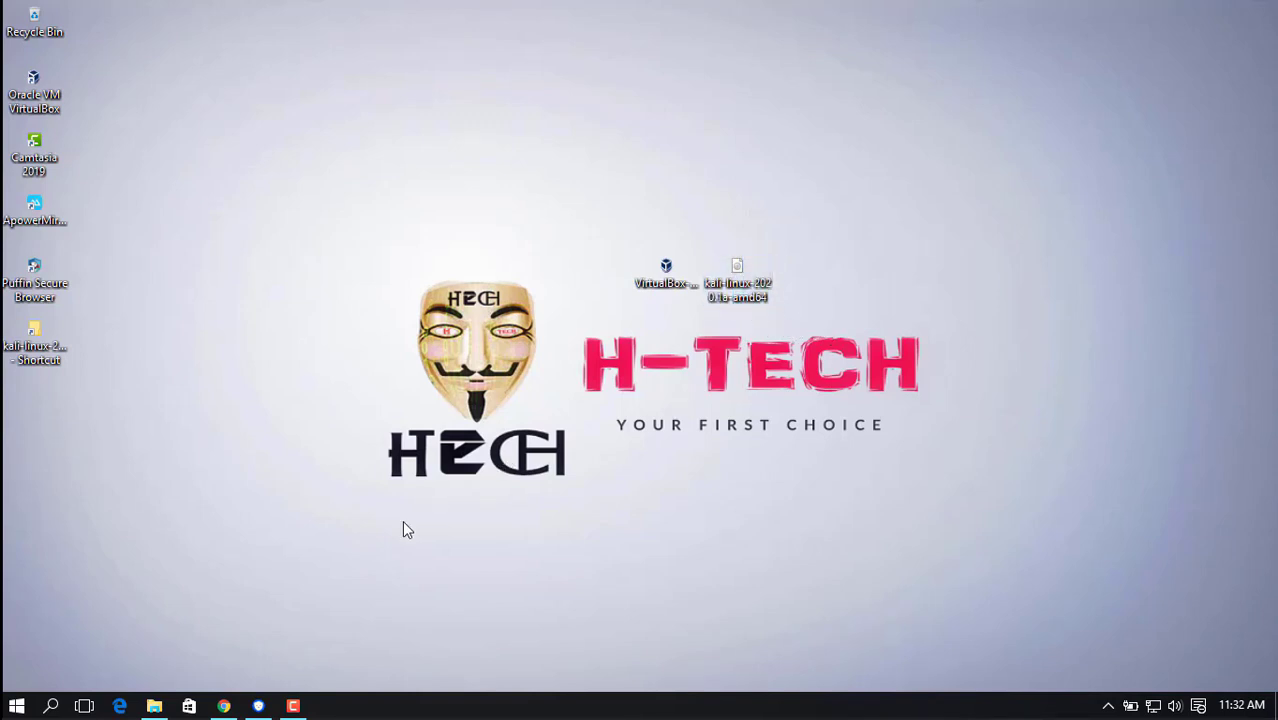
click(224, 706)
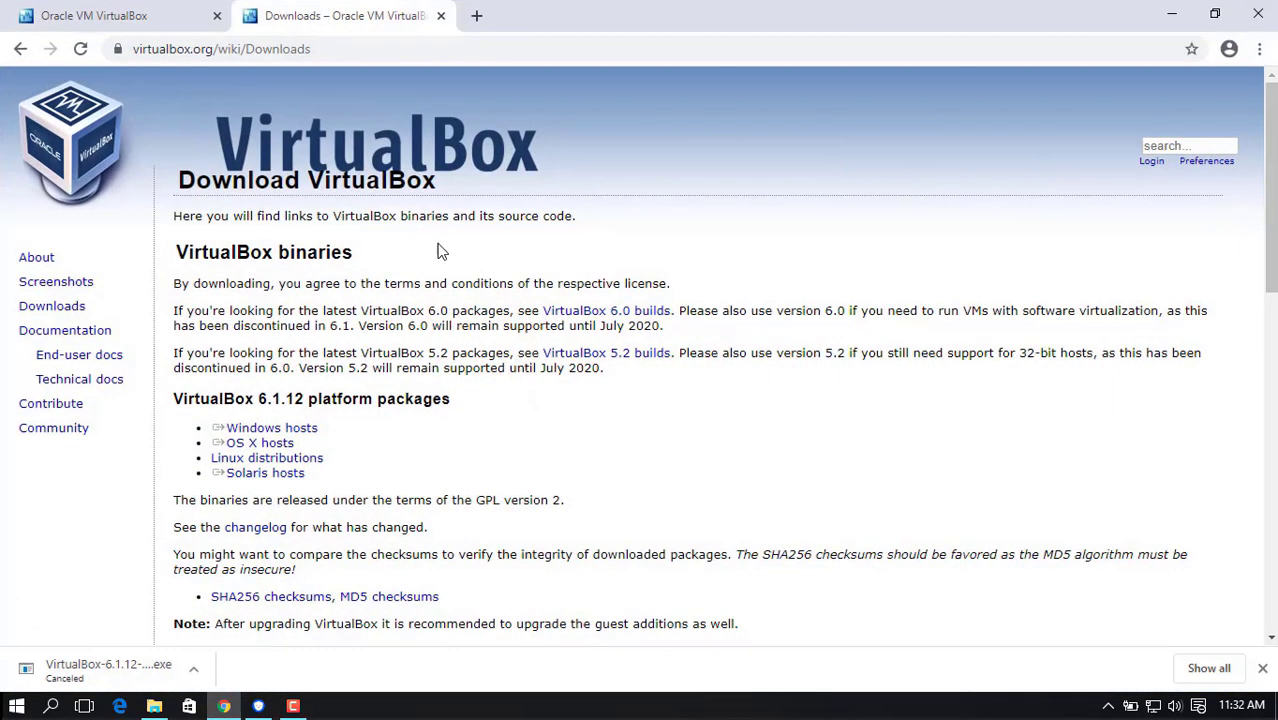
Search Google for "kali linux" in a new browser tab.
click(478, 15)
click(490, 356)
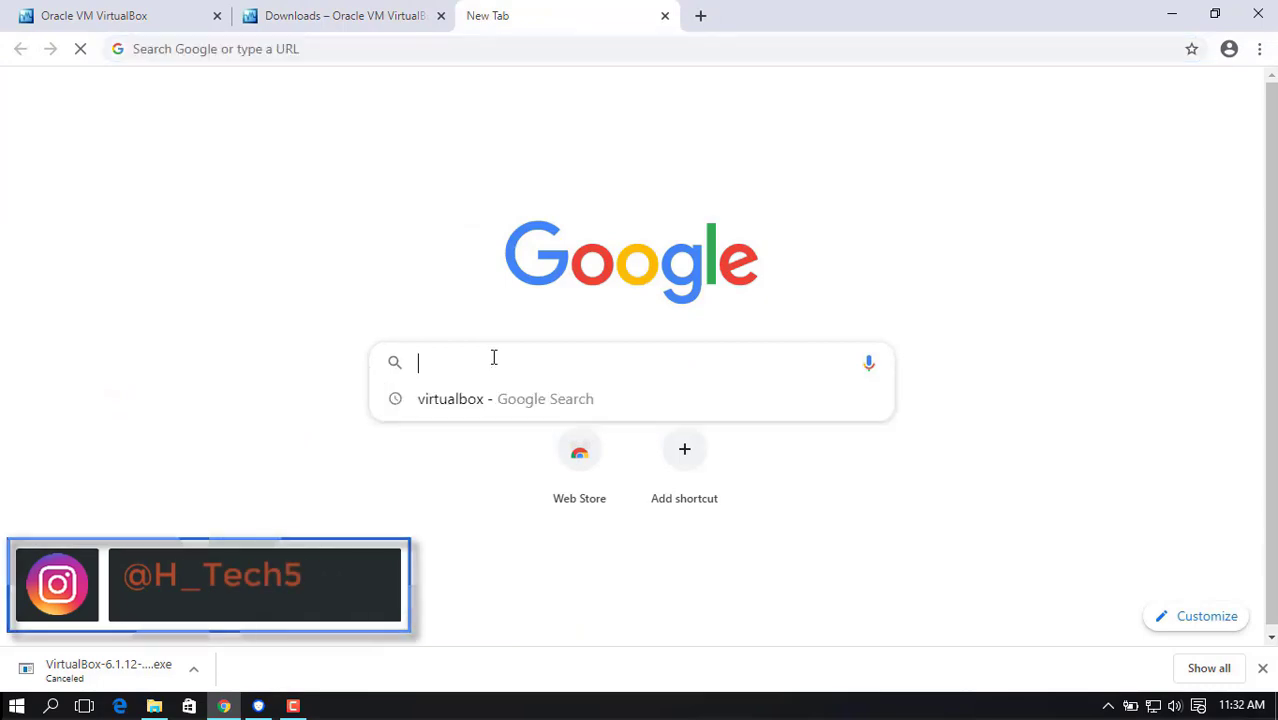
text(kali )
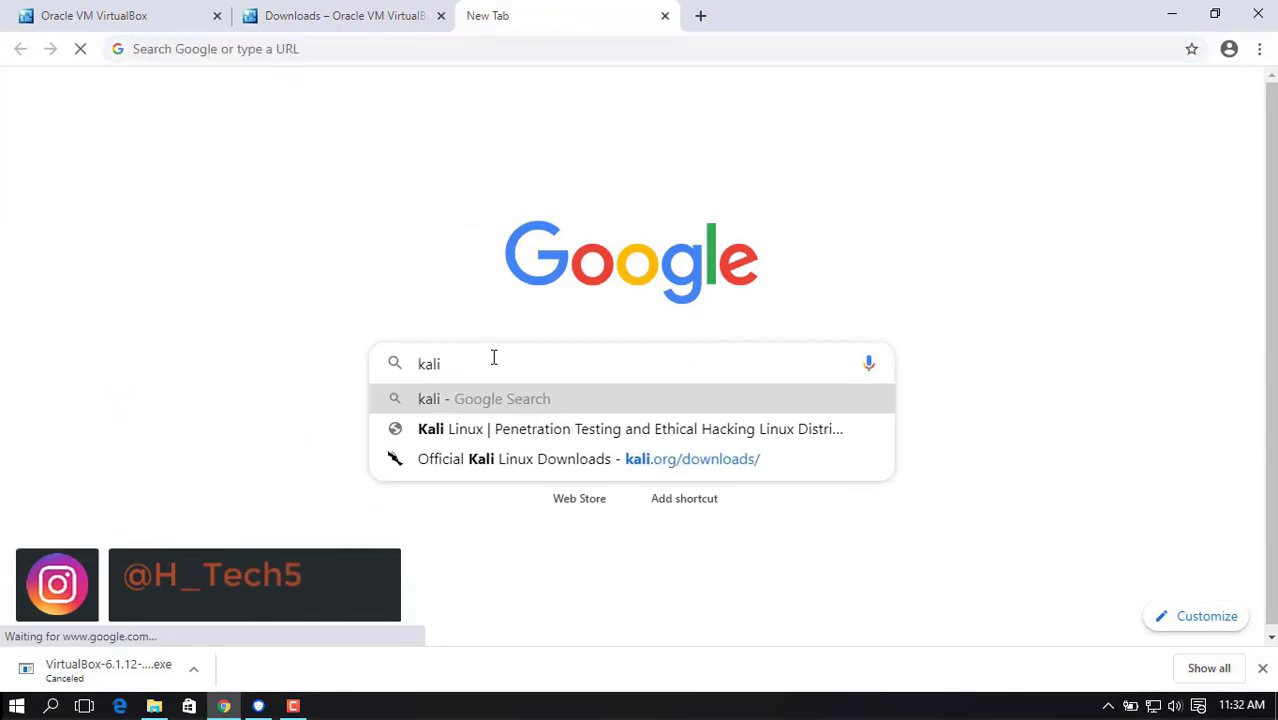
text(linux)
key(Return)
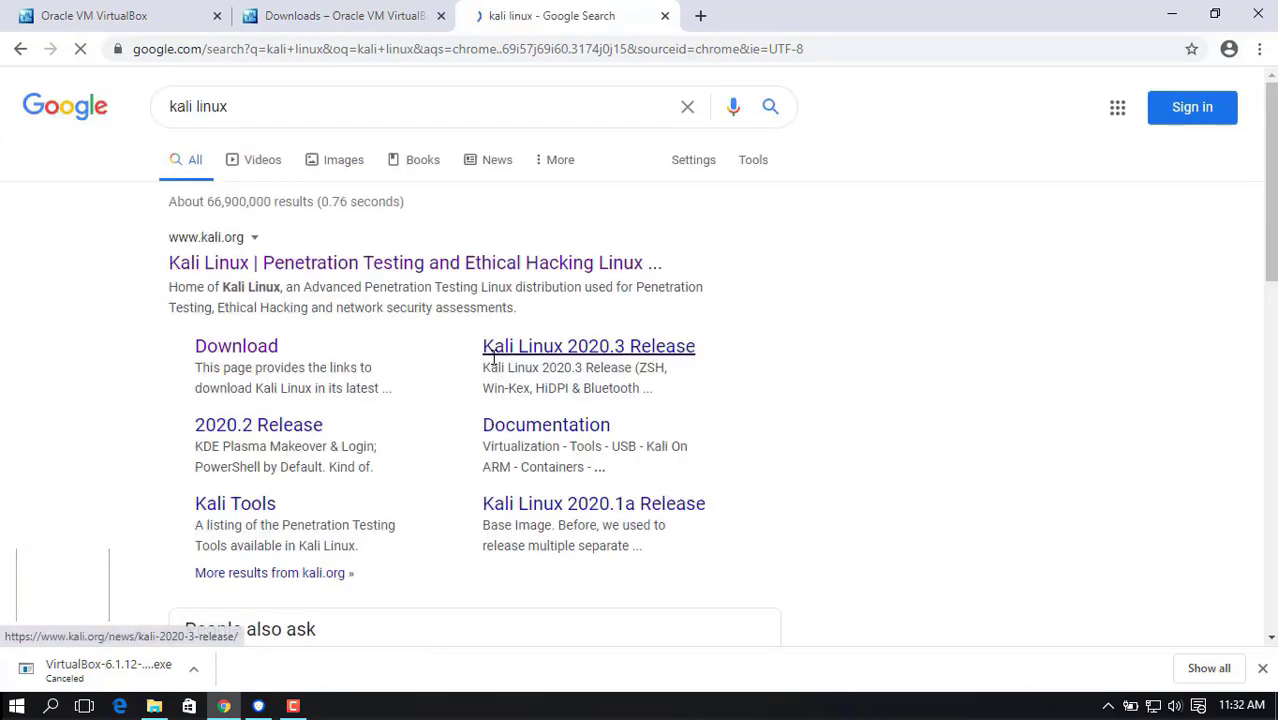
Open the Downloads page of the official Kali Linux website and bring up the list of images.
click(336, 270)
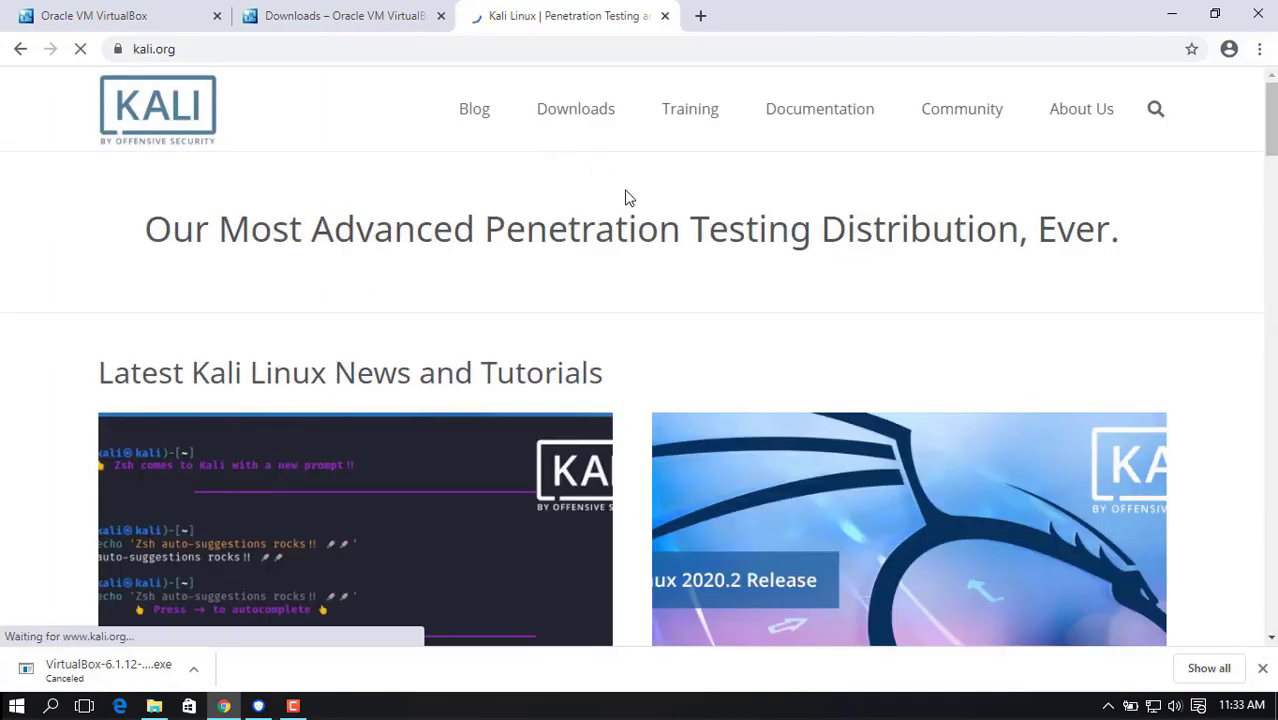
mouse_move(590, 113)
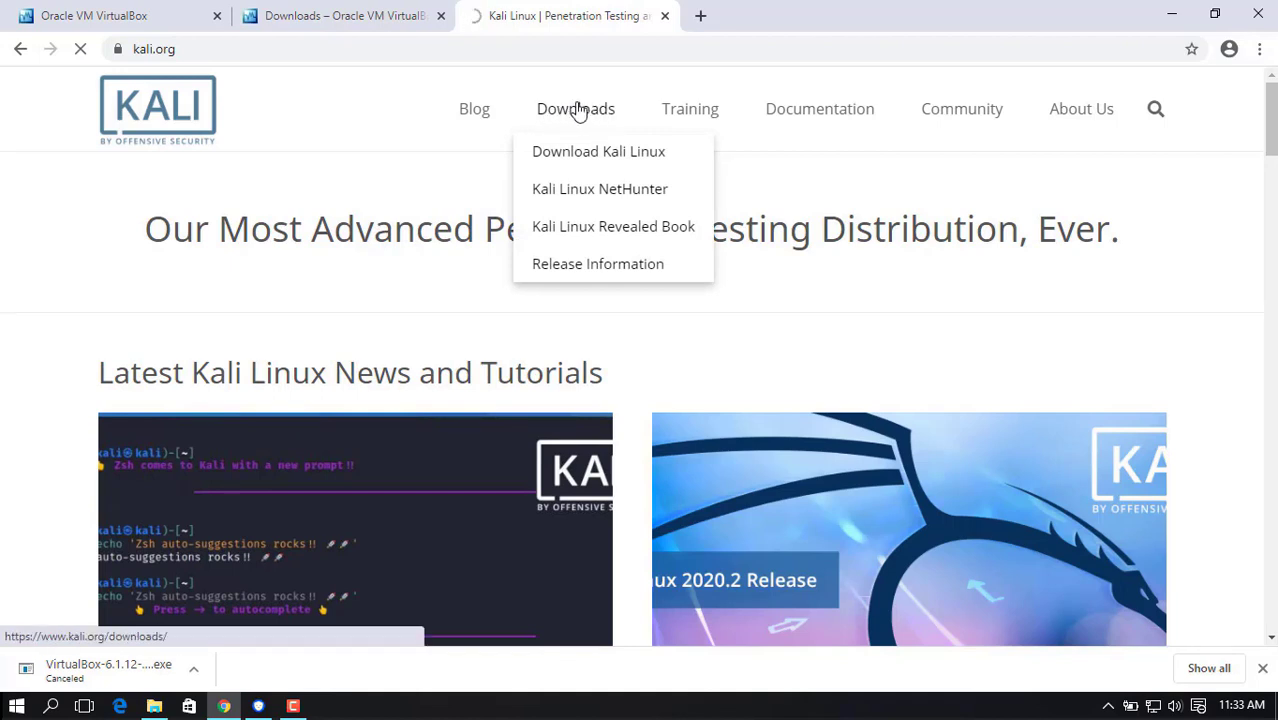
click(578, 110)
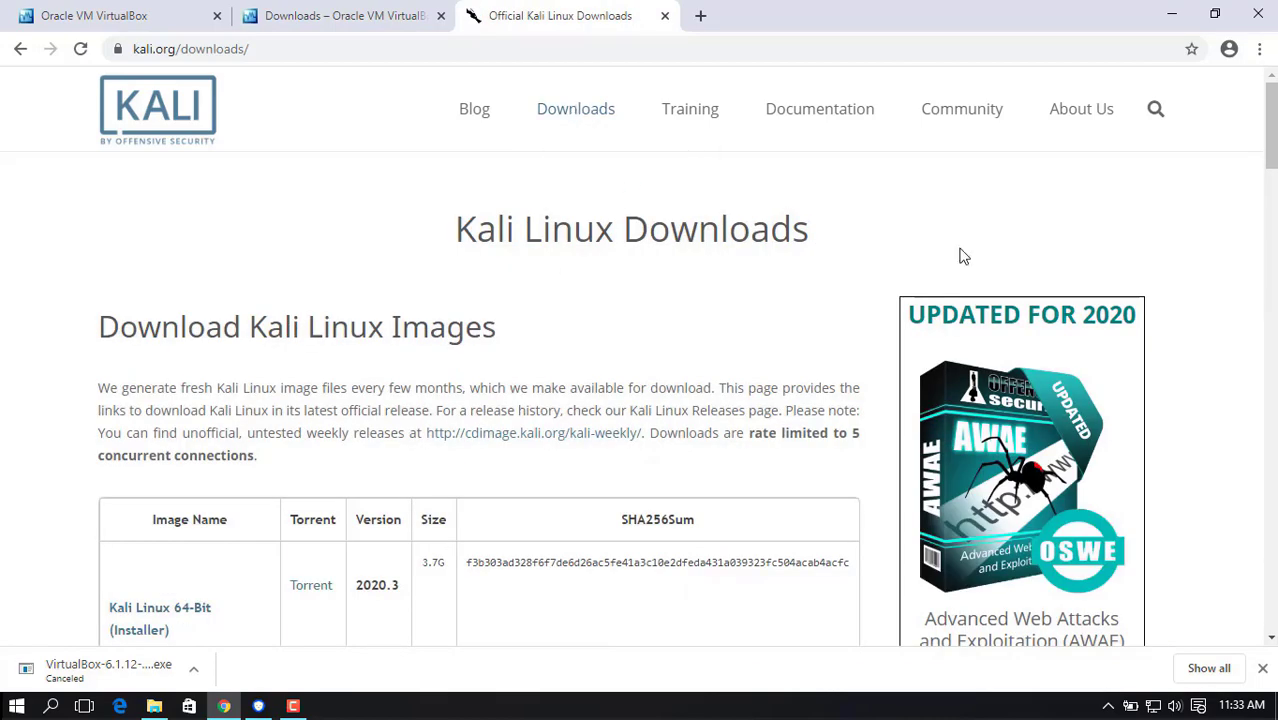
scroll(1271, 174, down, 2)
scroll(1271, 174, down, 3)
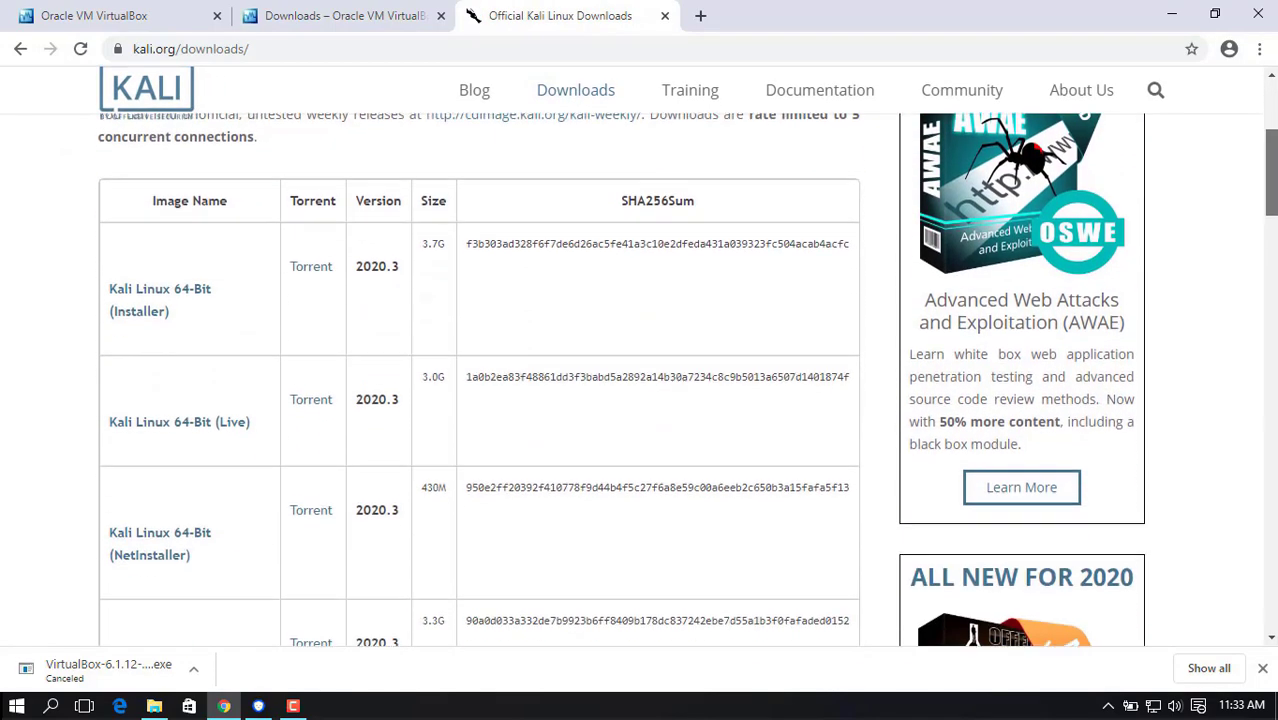
scroll(753, 142, up, 1)
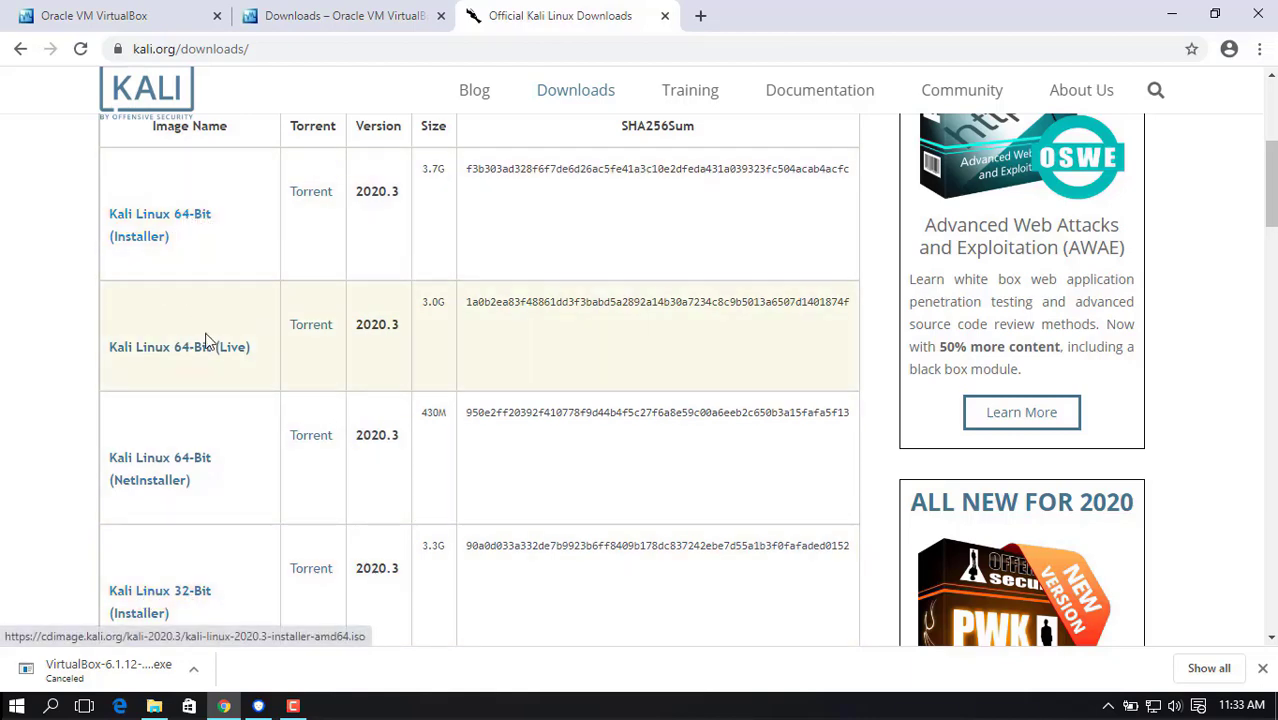
Check the computer's processor, memory and system type in the This PC properties.
click(154, 706)
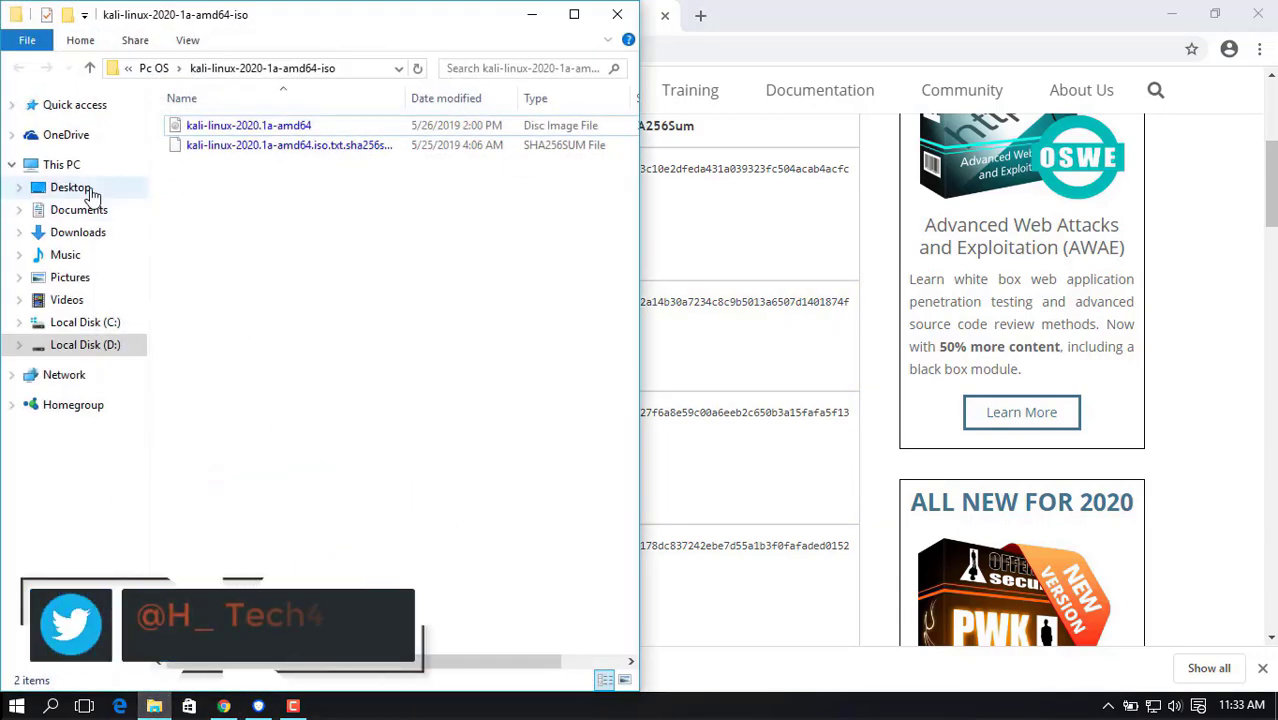
right_click(78, 172)
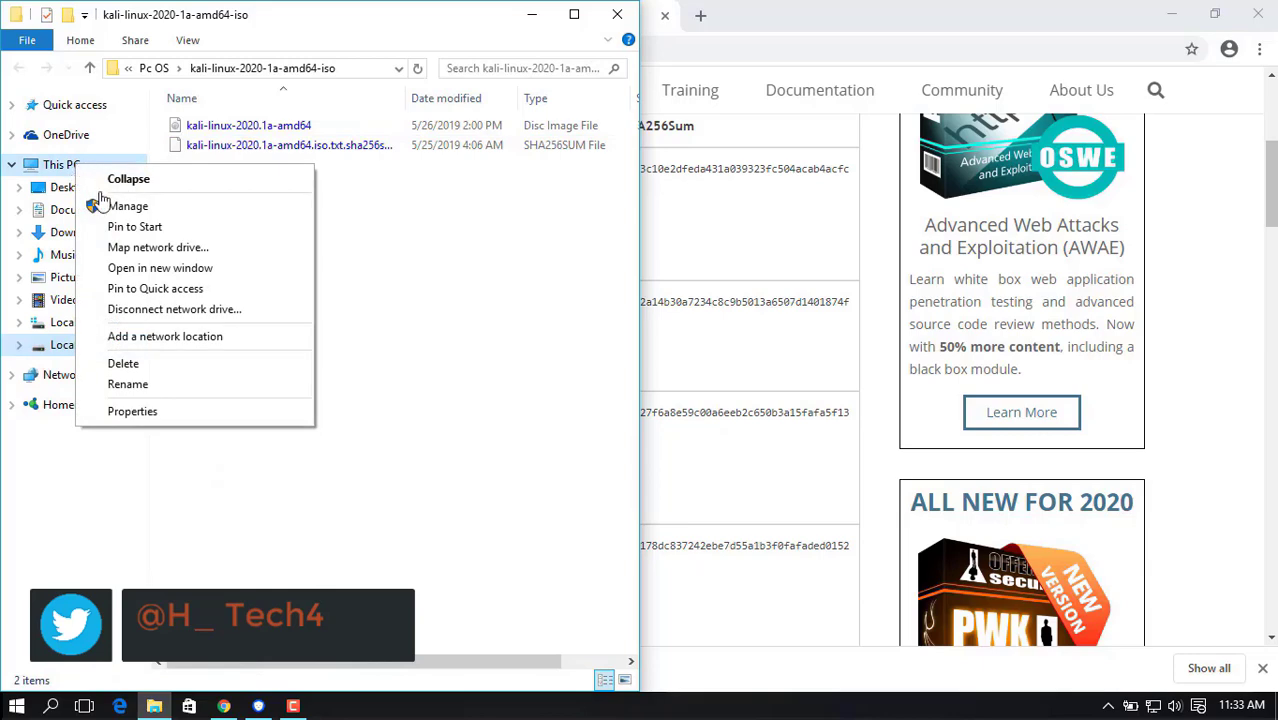
click(133, 411)
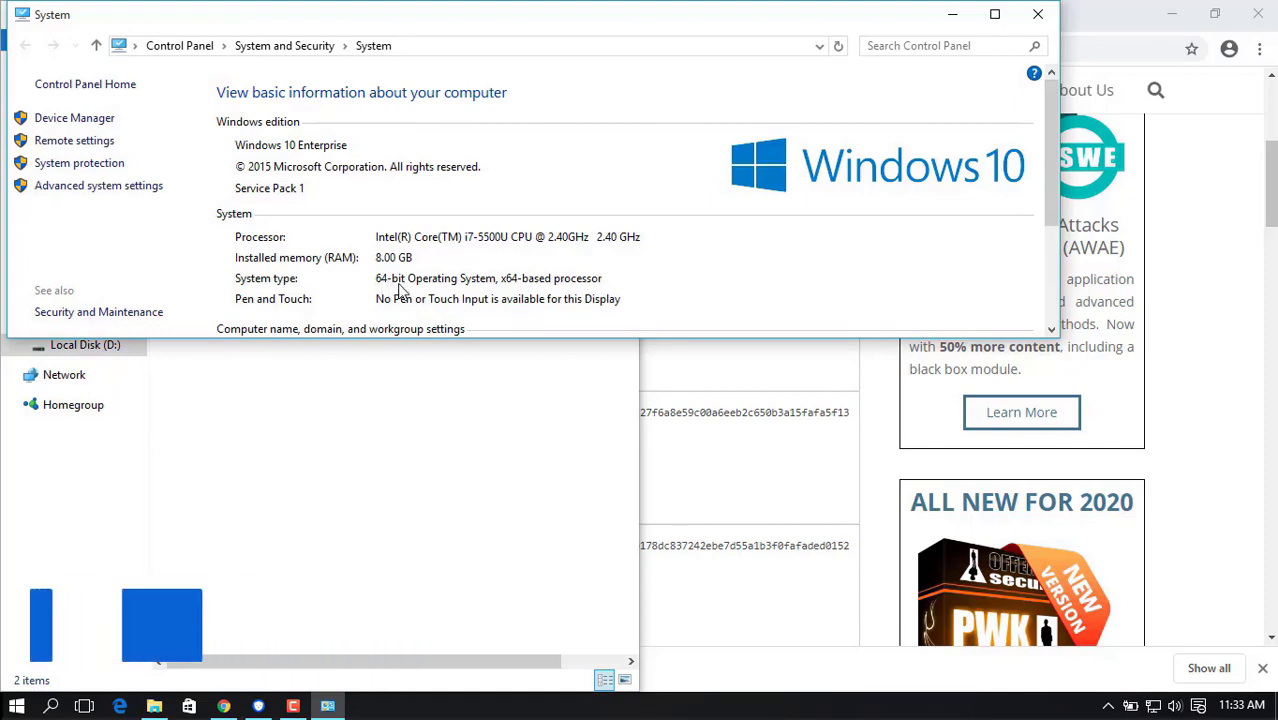
click(1035, 15)
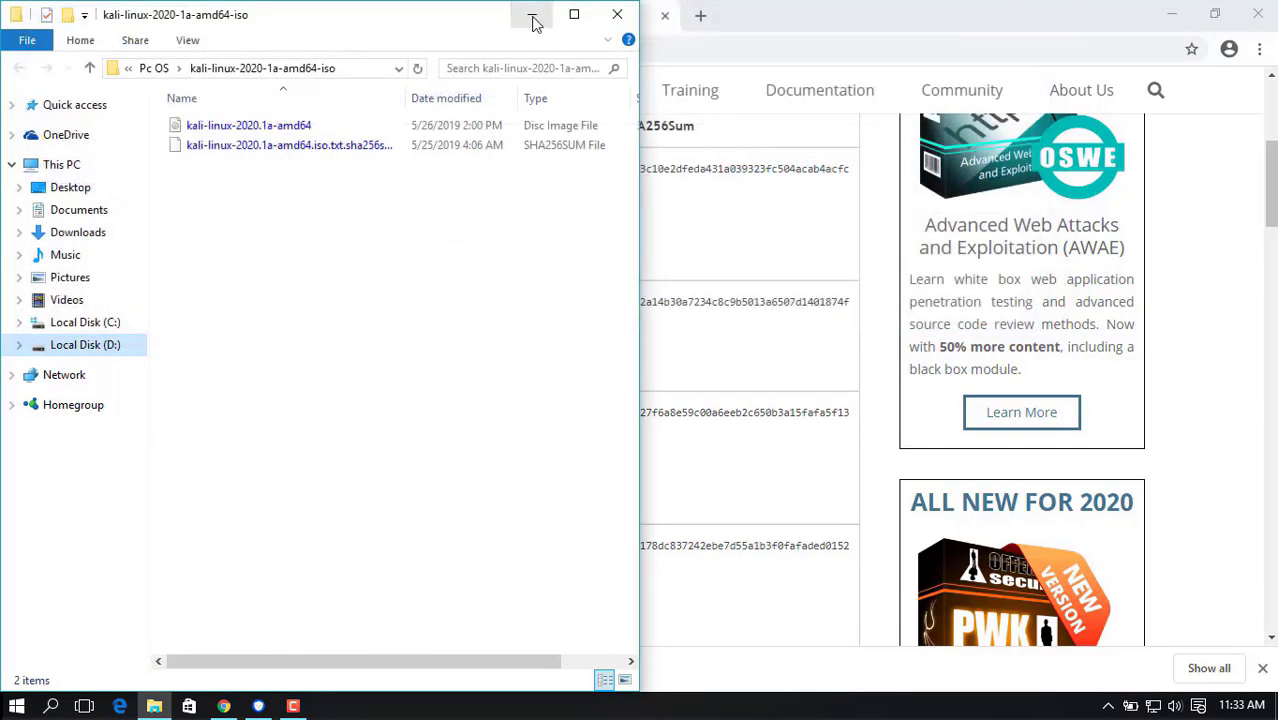
click(532, 16)
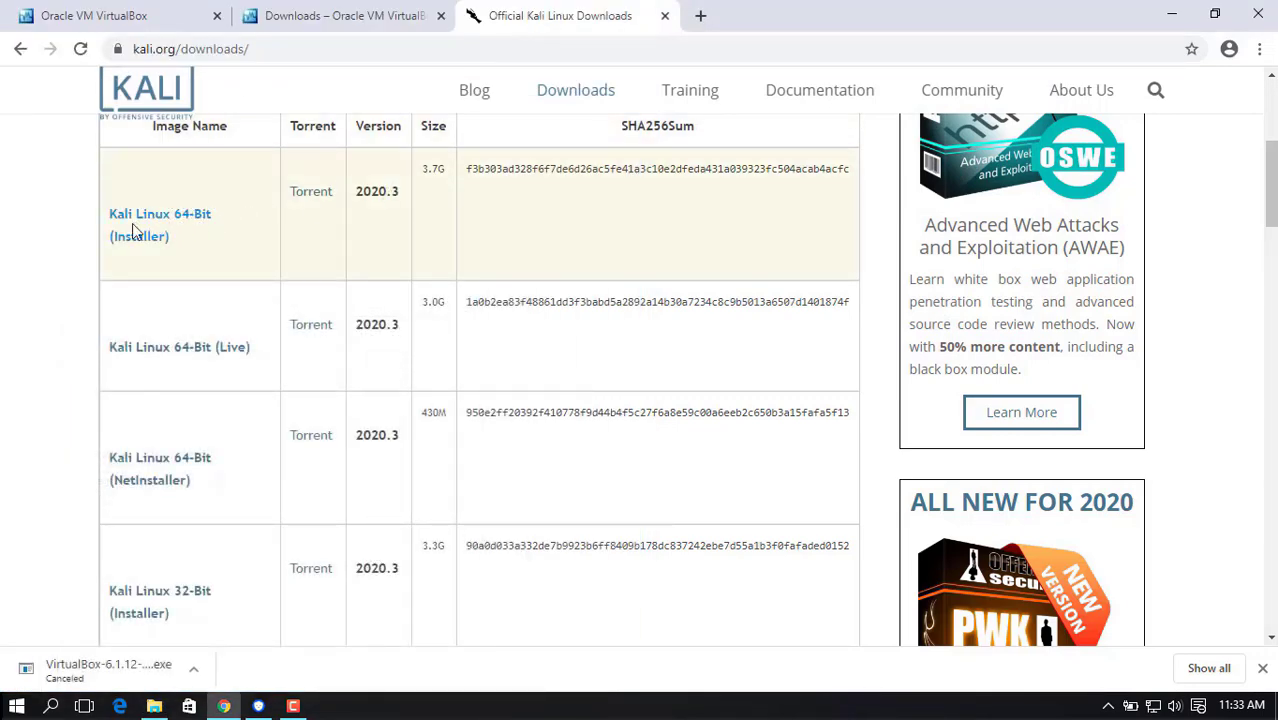
Download the torrent for the Kali Linux 64-Bit (Installer) 2020.3 image and review it in the browser's download list.
click(312, 193)
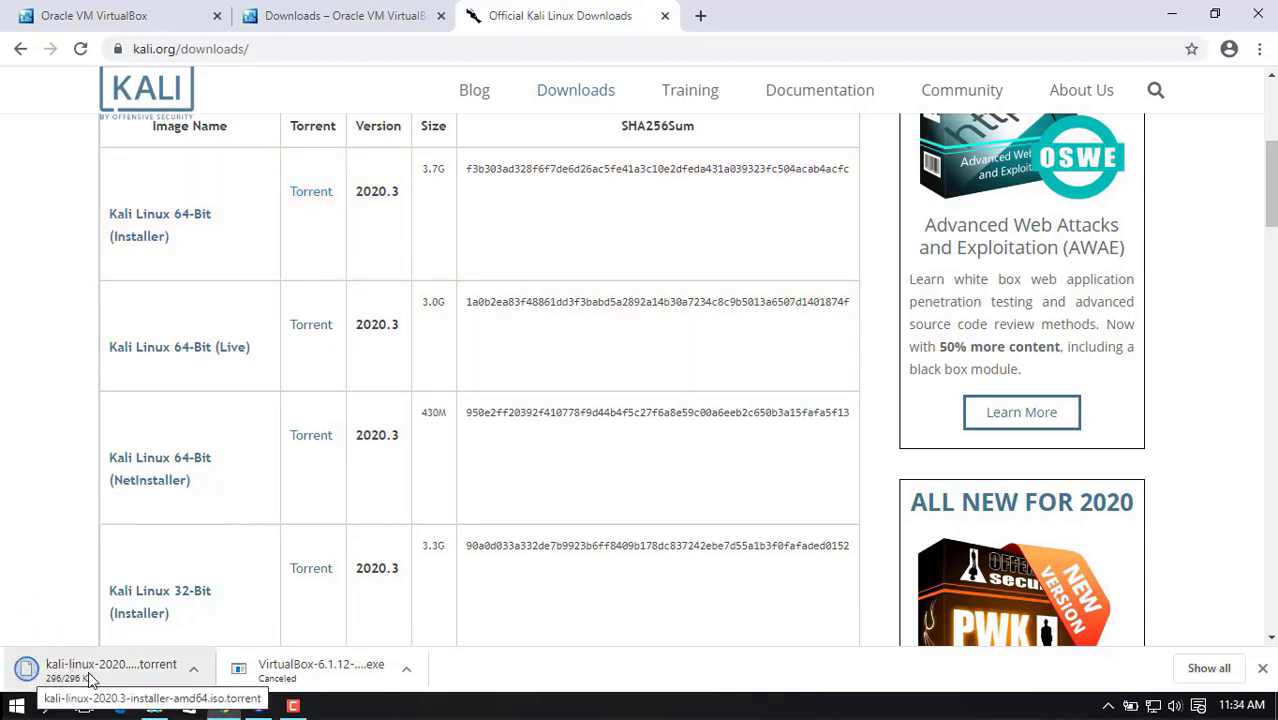
click(1209, 668)
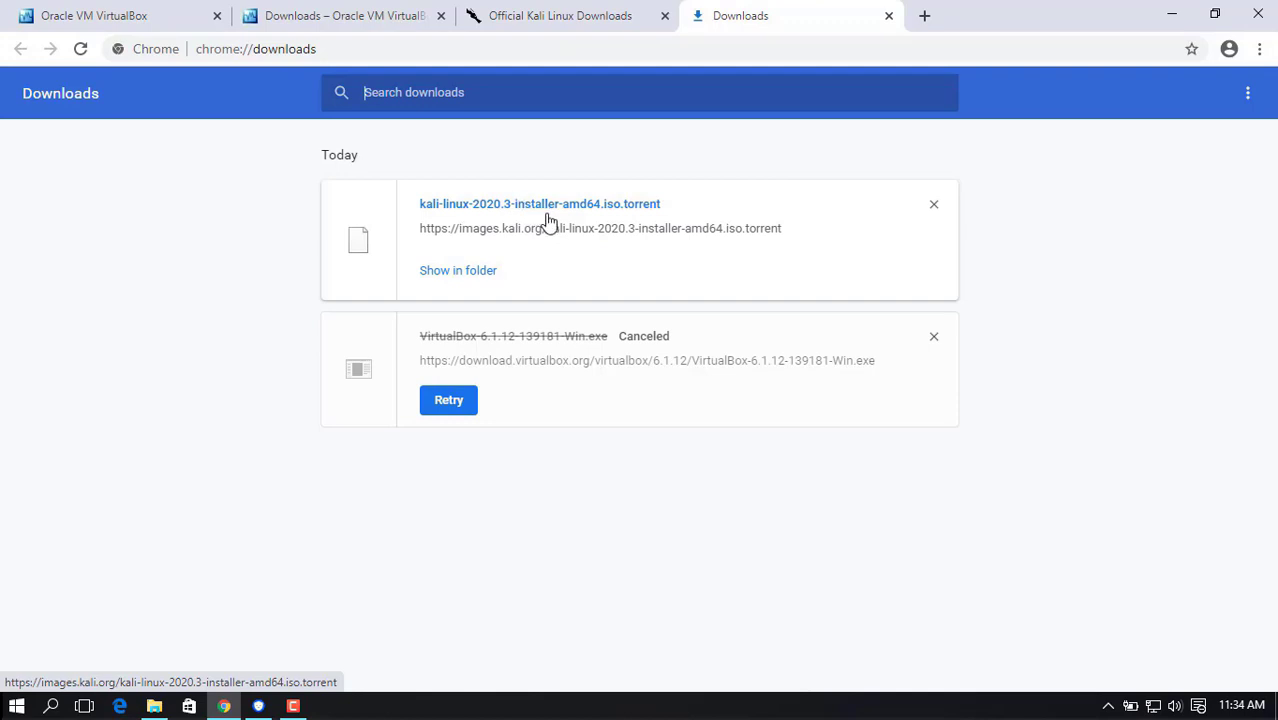
click(1168, 20)
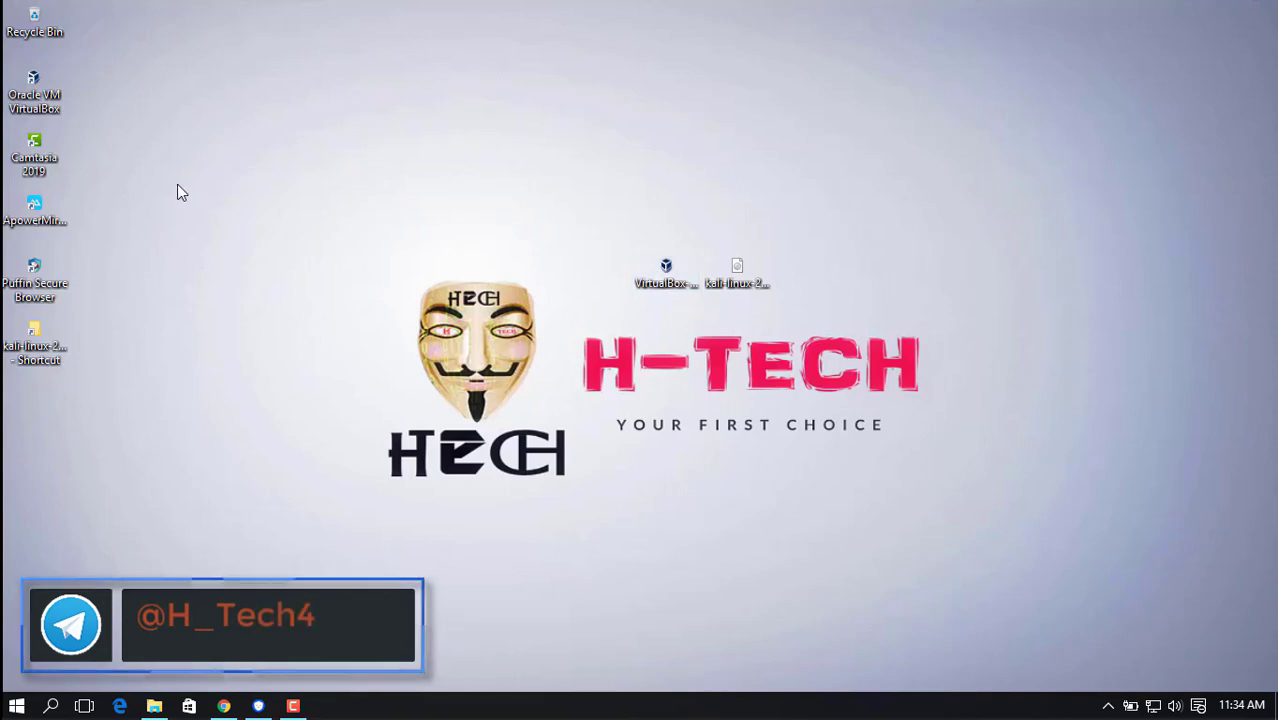
In Oracle VM VirtualBox, set up a new virtual machine named kali with type Linux and version Debian (64-bit).
double_click(47, 94)
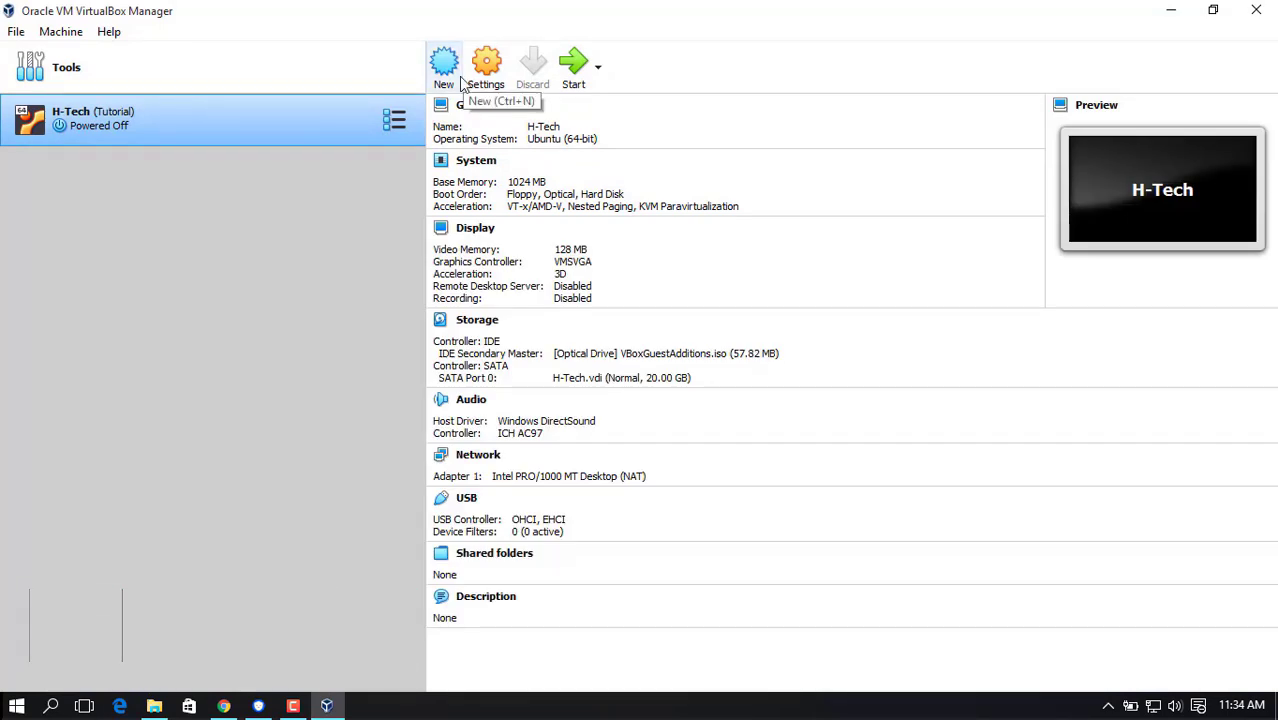
click(460, 78)
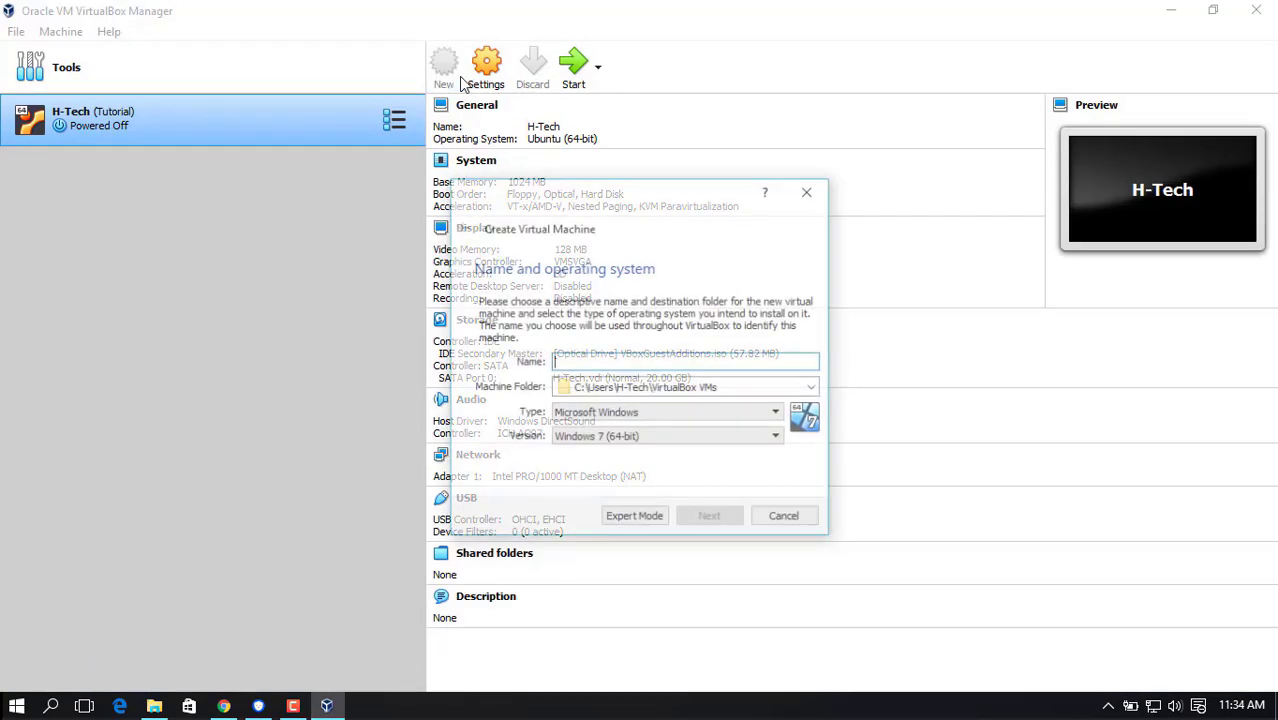
text(k)
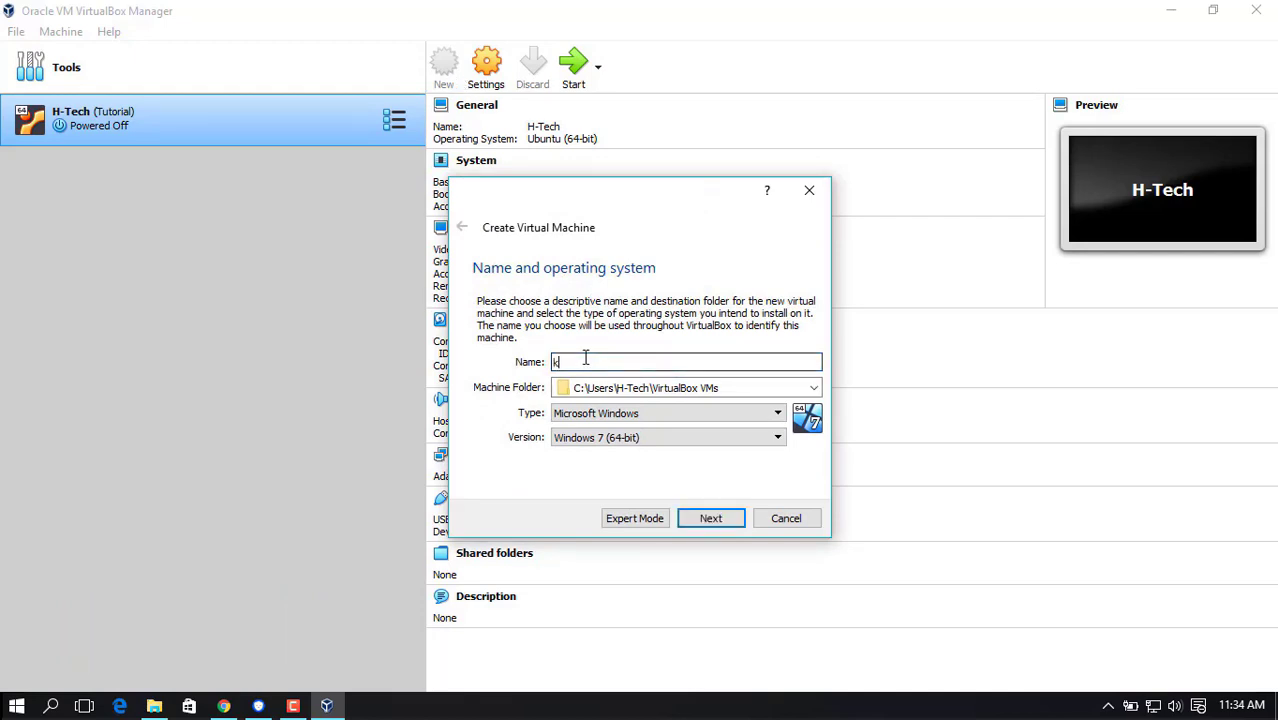
text(ali)
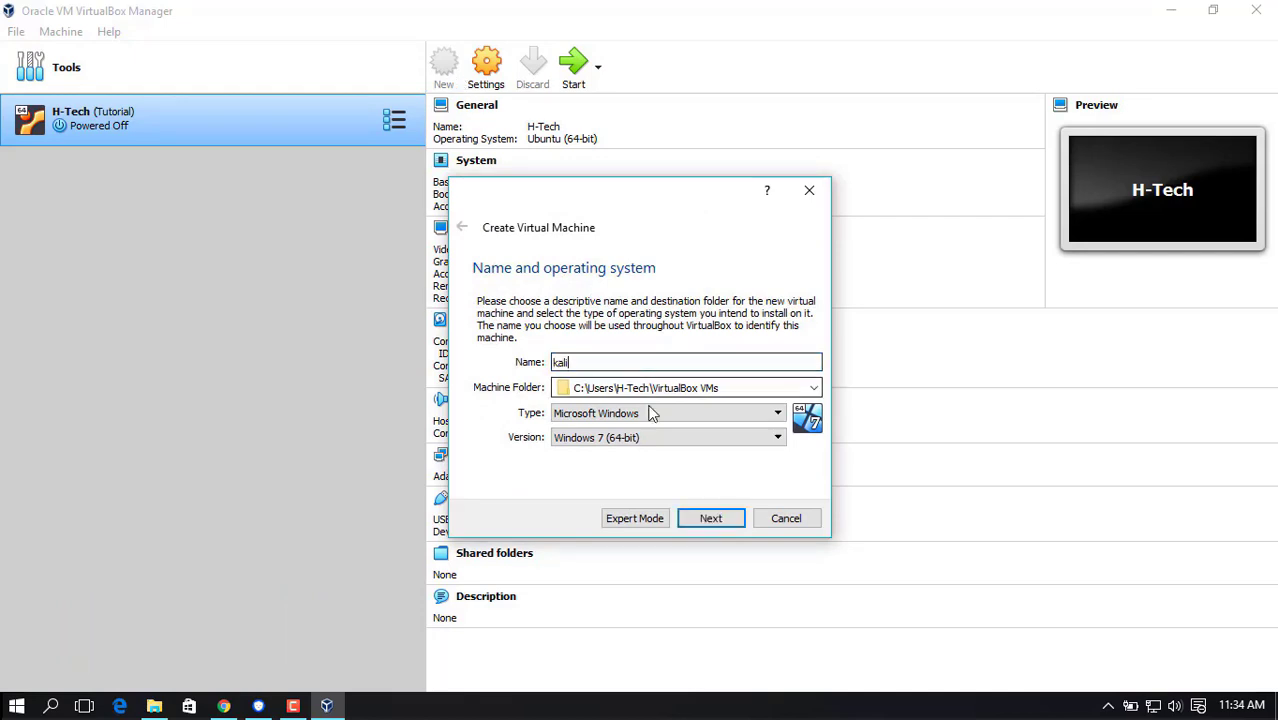
click(657, 414)
click(653, 441)
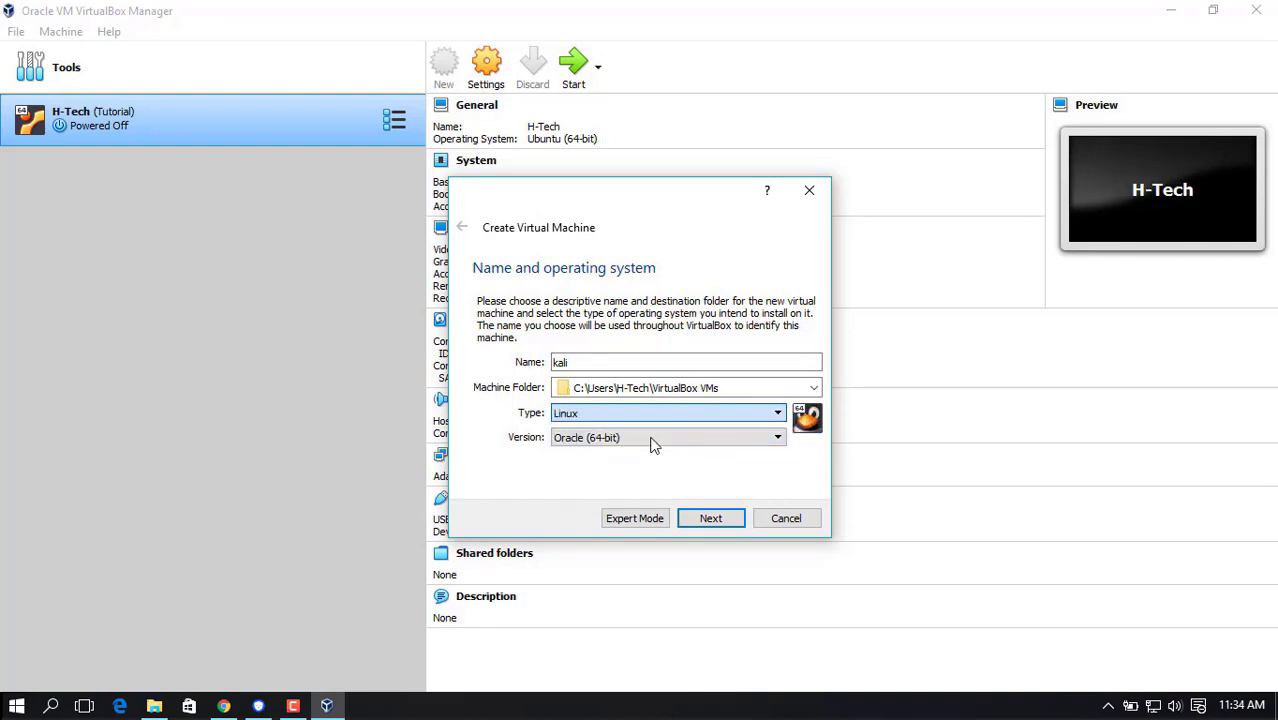
click(665, 440)
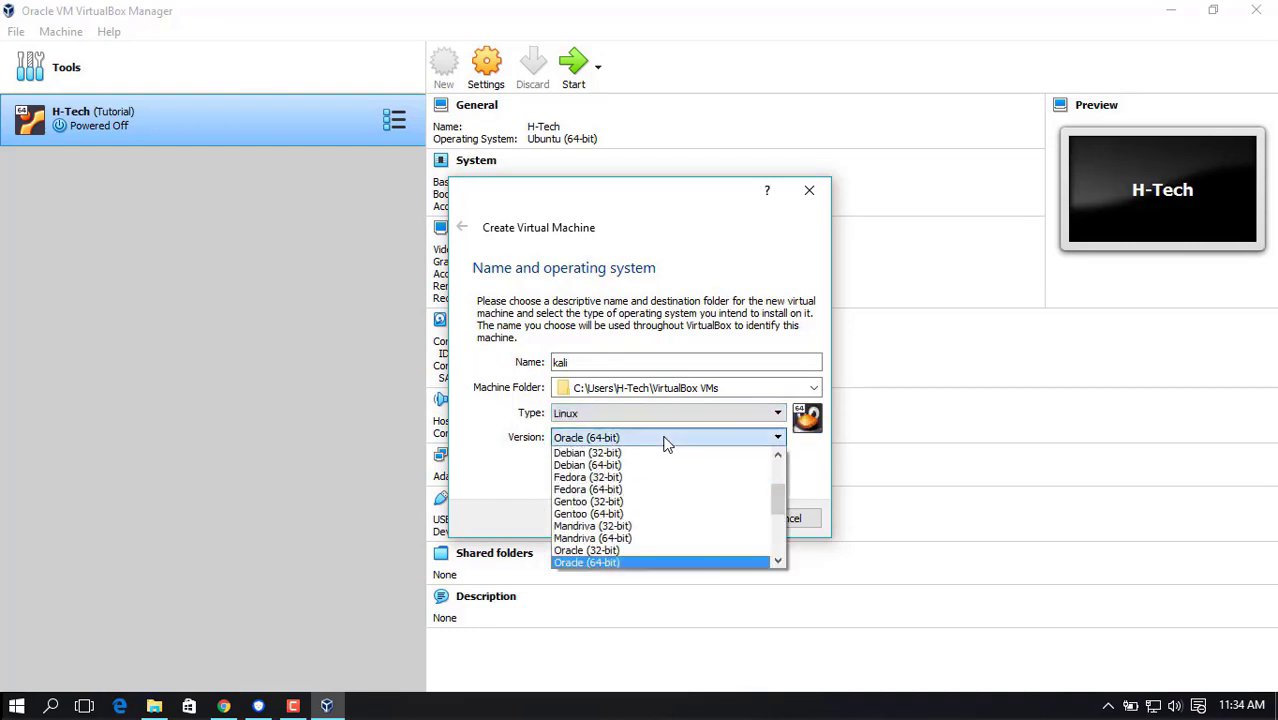
click(603, 468)
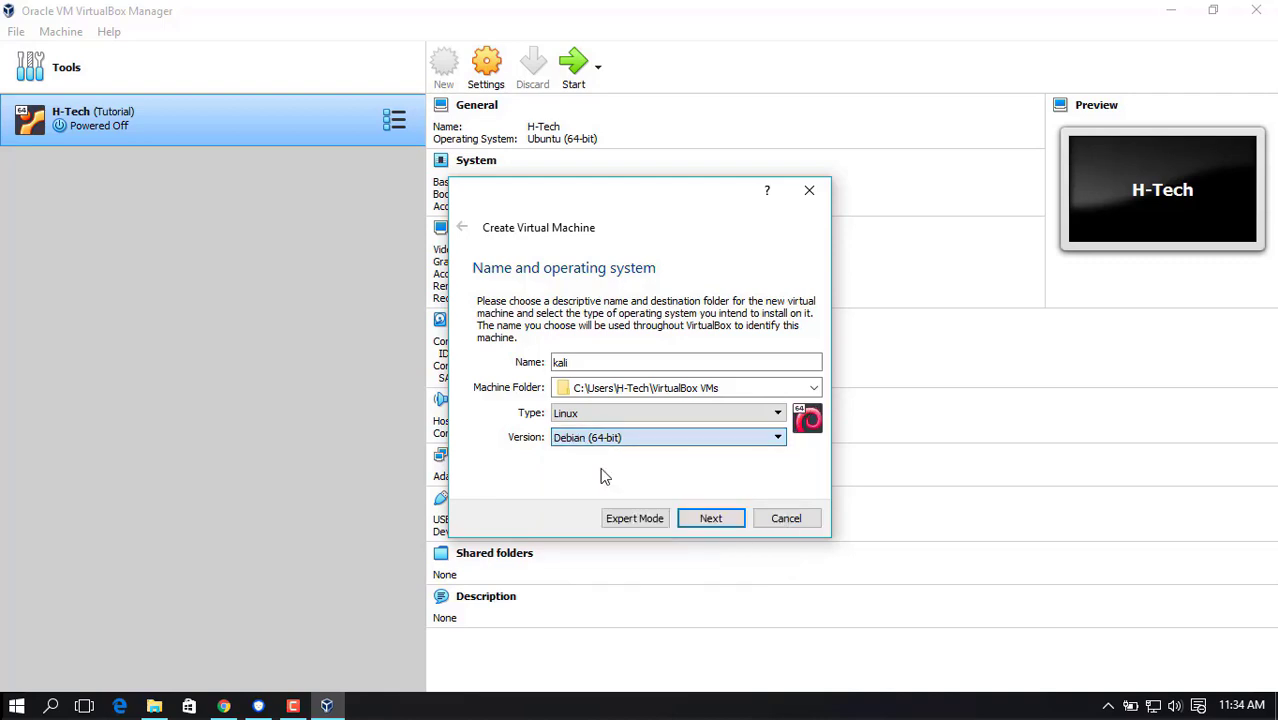
click(711, 520)
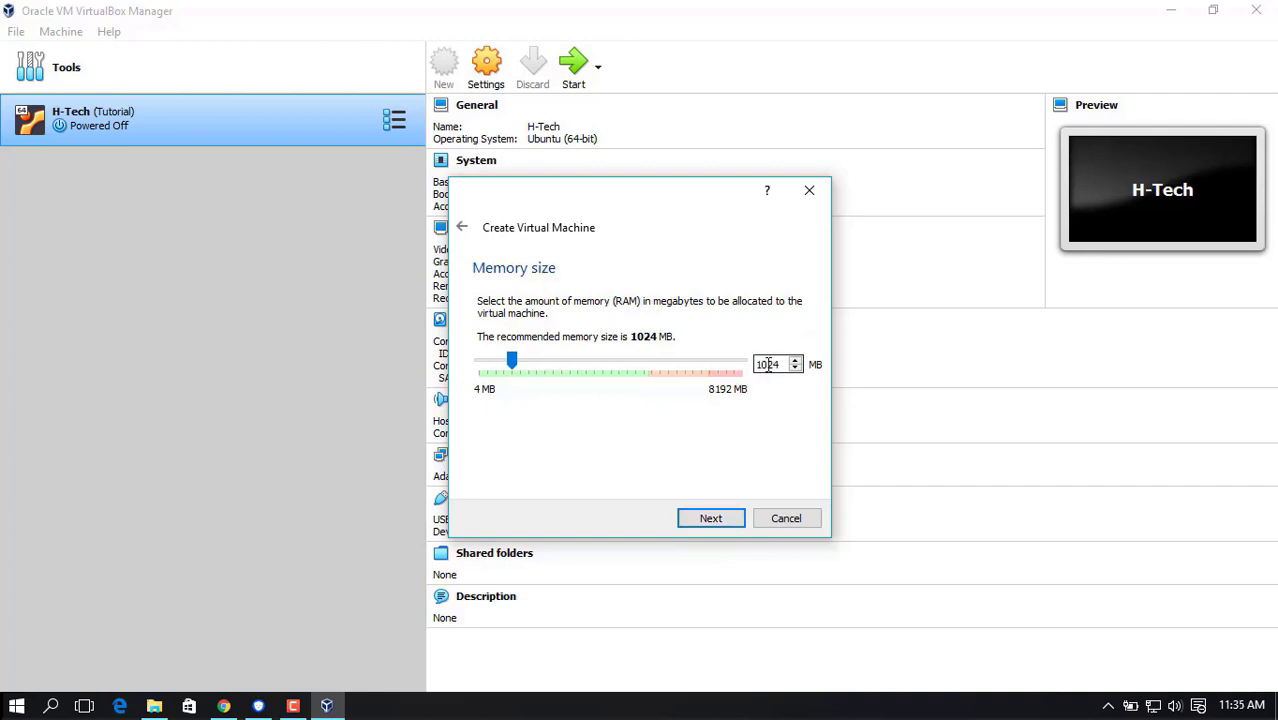
Set the new virtual machine's memory size to 2048 MB.
drag(783, 364, 732, 357)
text(2048)
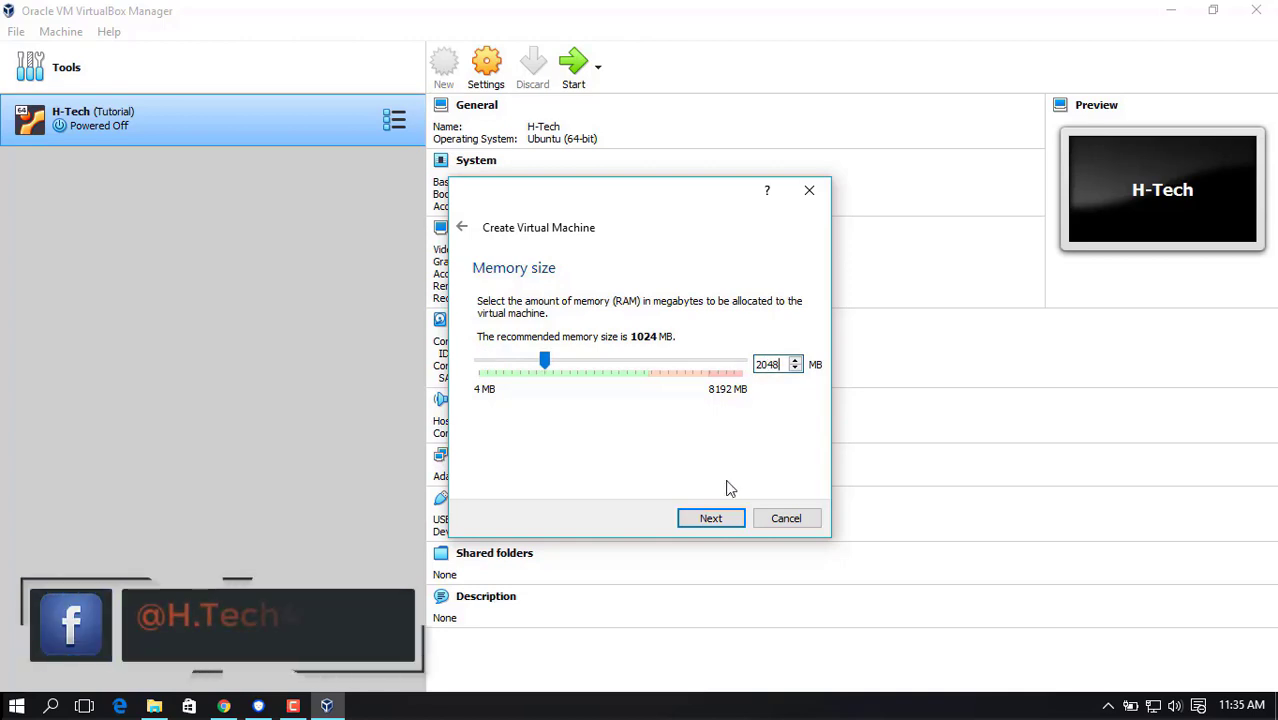
click(712, 518)
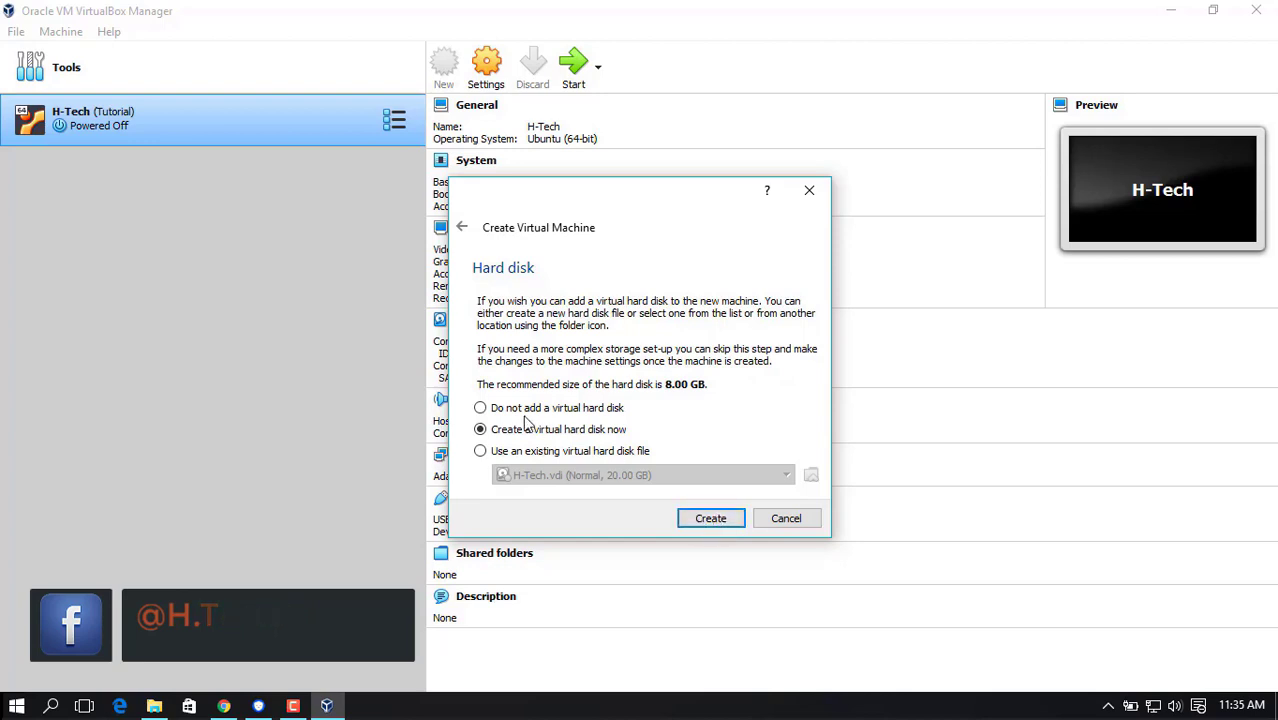
Create a dynamically allocated 30.00 GB virtual hard disk of type VDI for the kali machine, keeping the default file location.
click(710, 518)
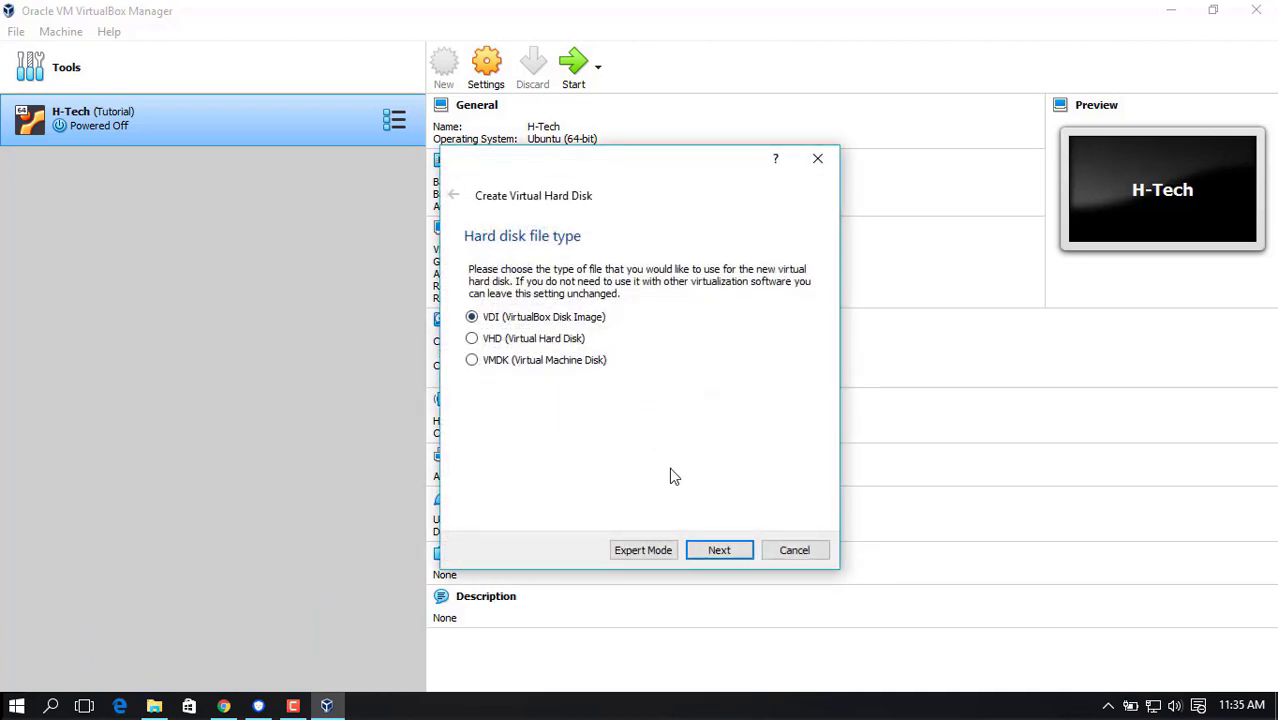
click(716, 551)
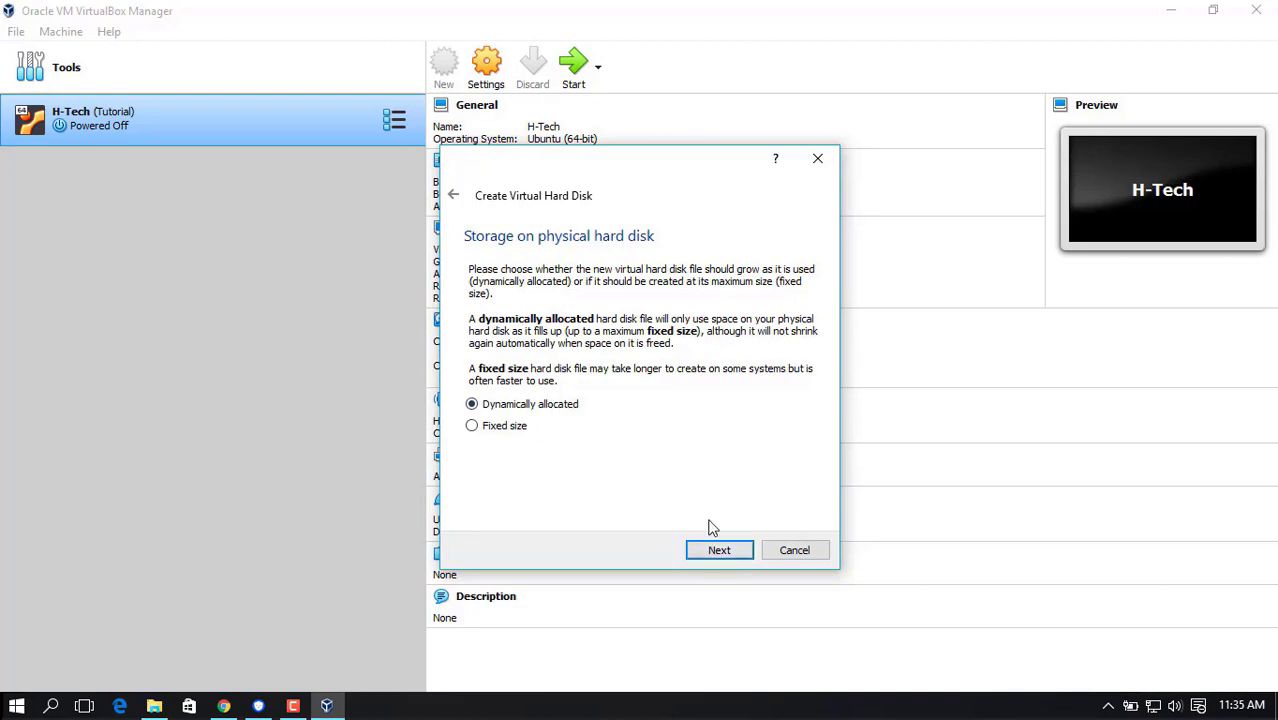
click(720, 551)
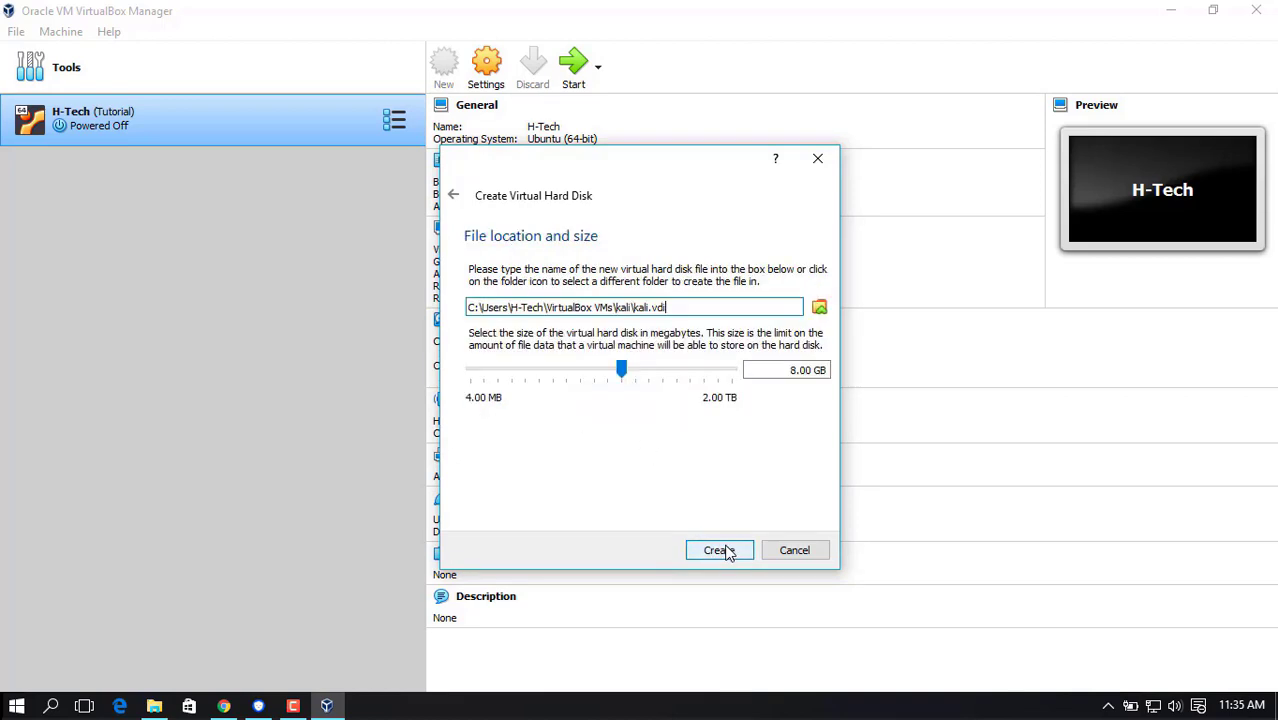
click(795, 371)
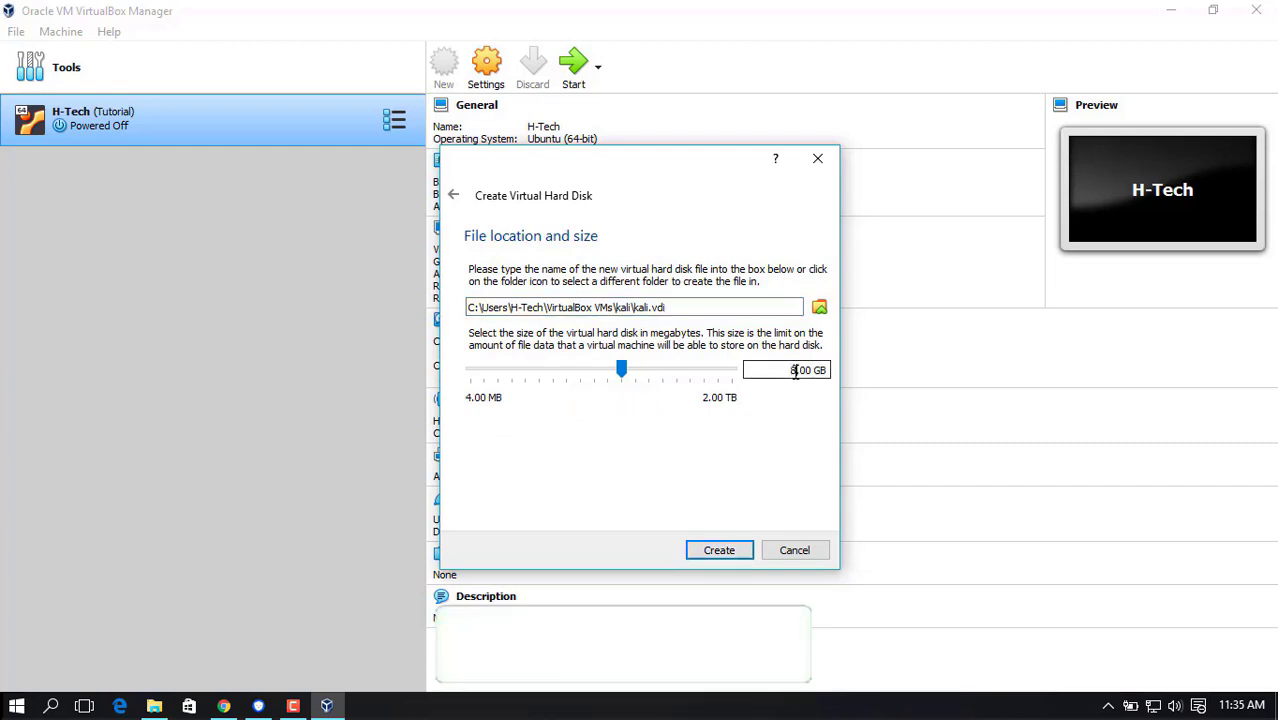
key(BackSpace)
text(50)
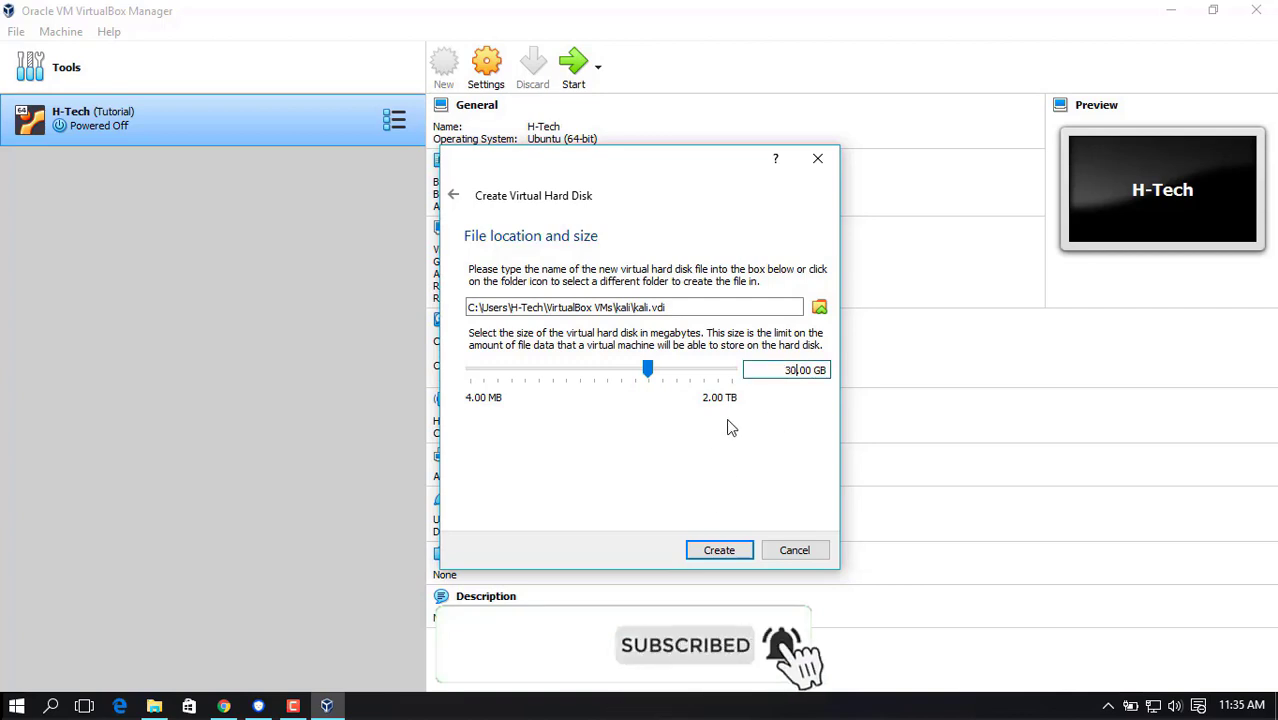
click(476, 307)
drag(477, 308, 445, 310)
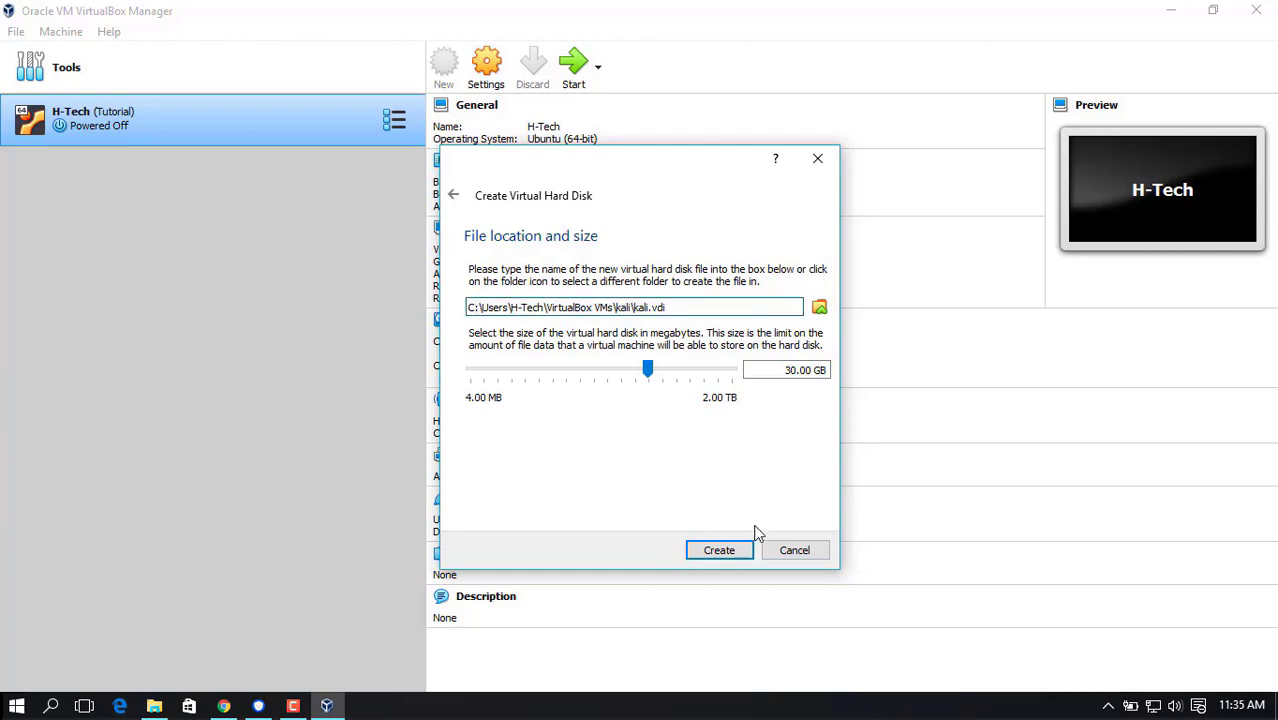
click(724, 555)
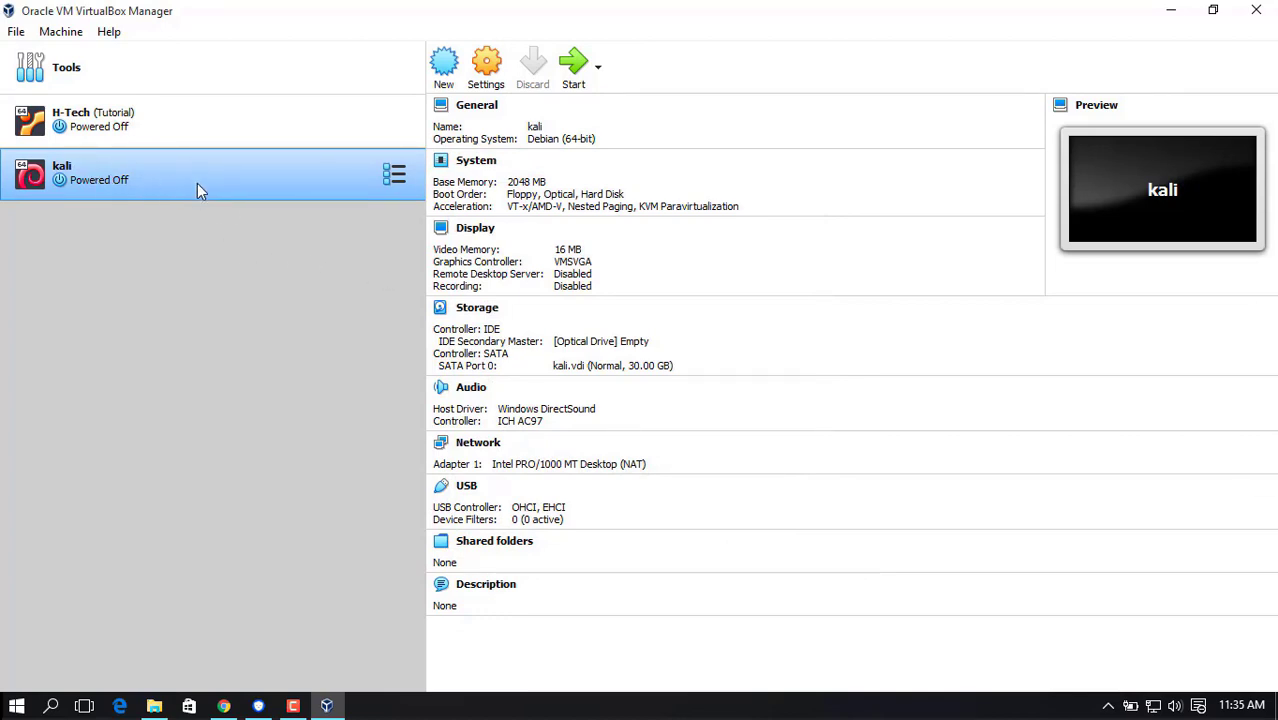
Start the kali machine and add the kali-linux-2020.1a-amd64 disc image from the kali-linux-2020-1a-amd64-iso folder to its optical disk list.
click(573, 66)
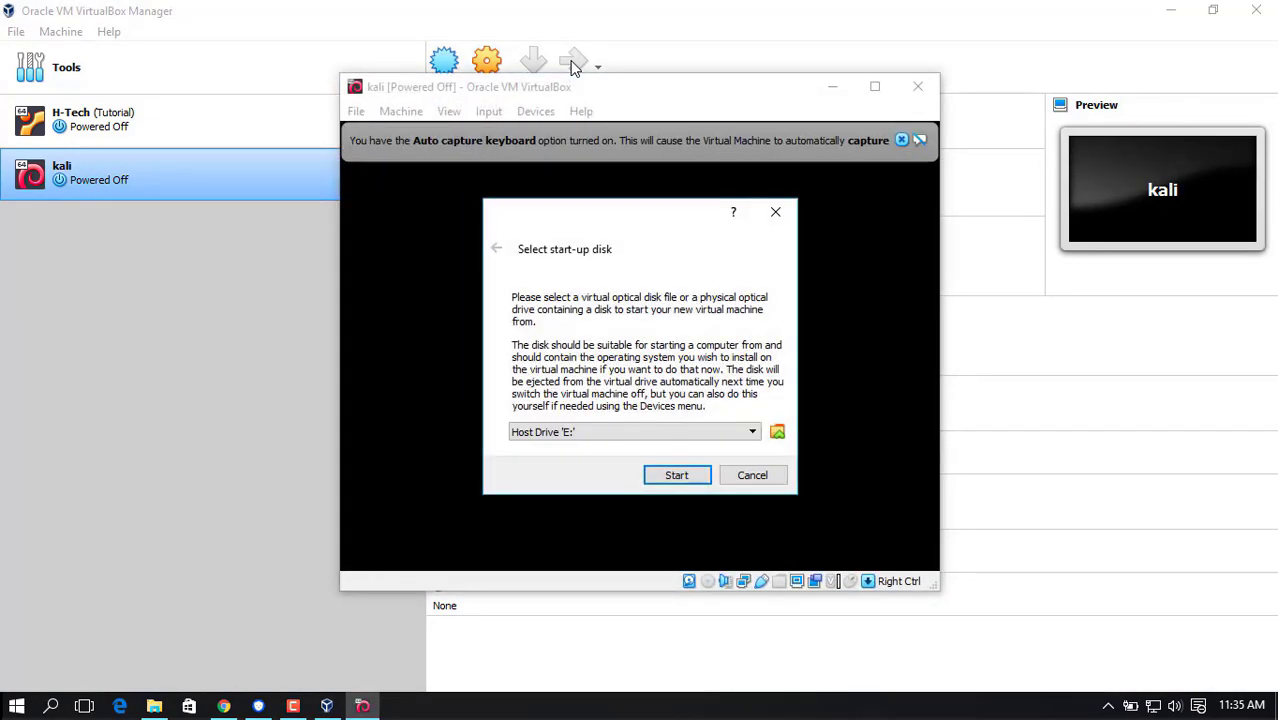
click(777, 434)
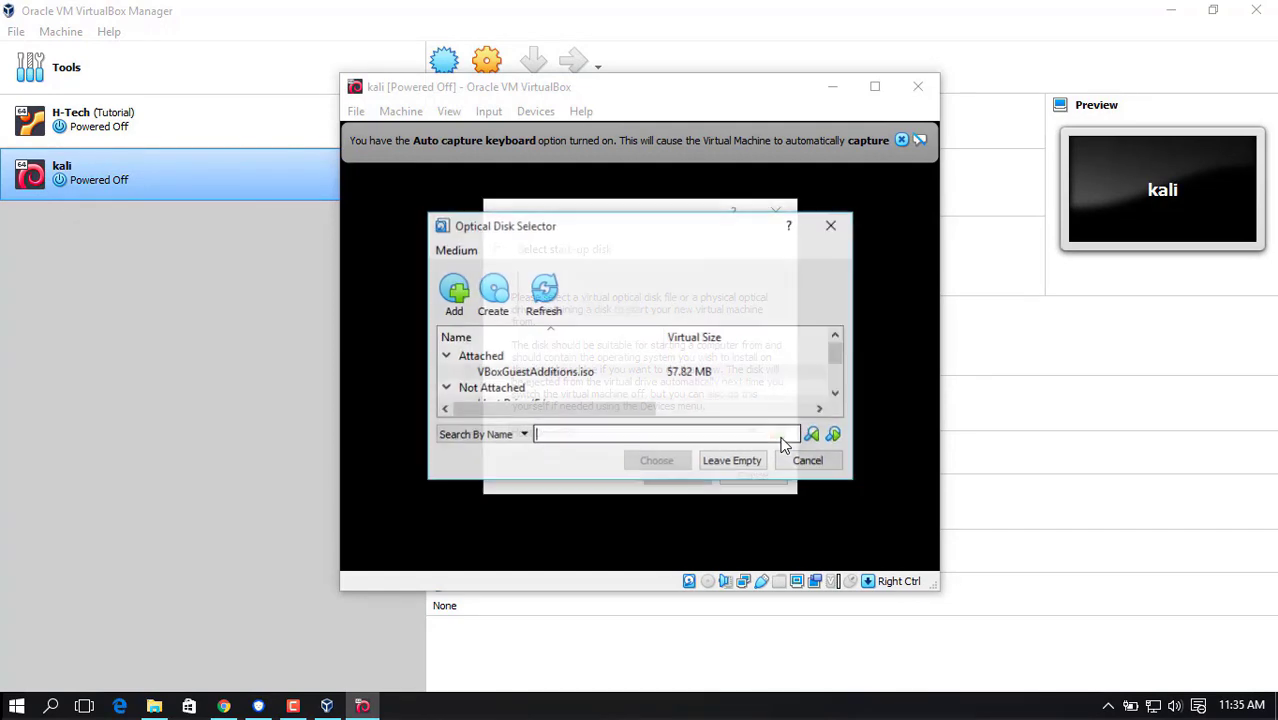
click(455, 291)
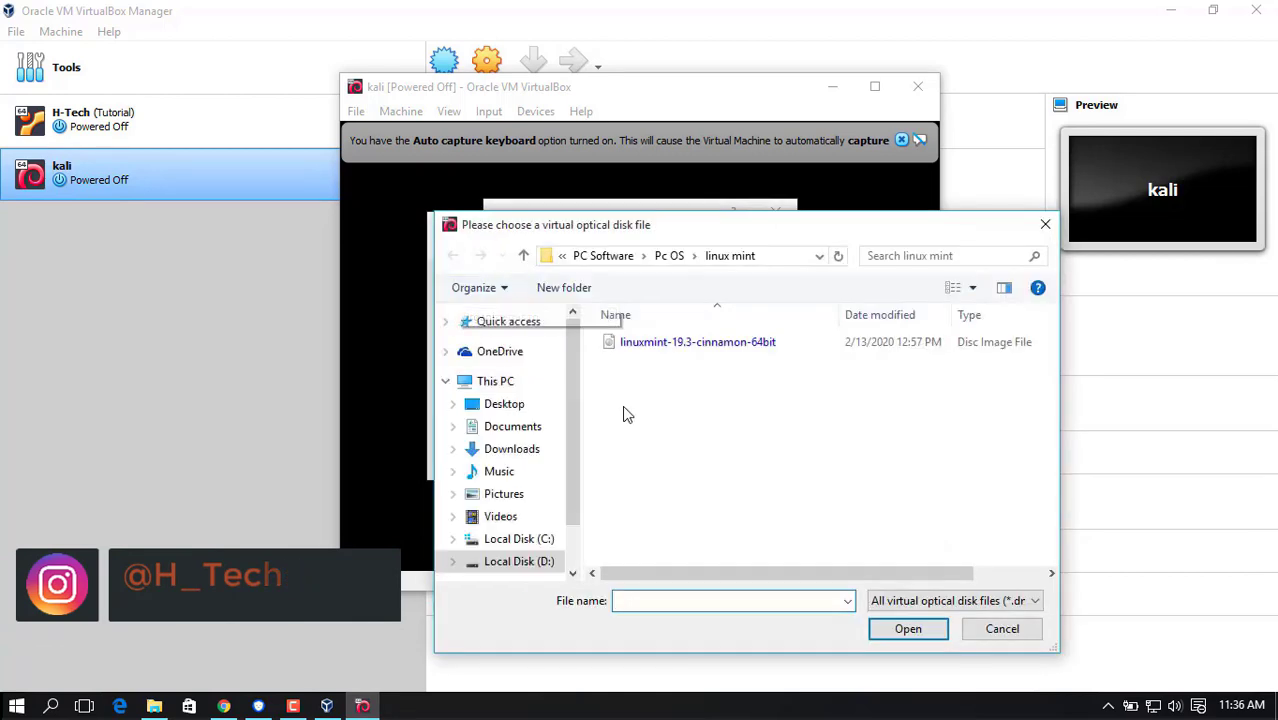
click(506, 410)
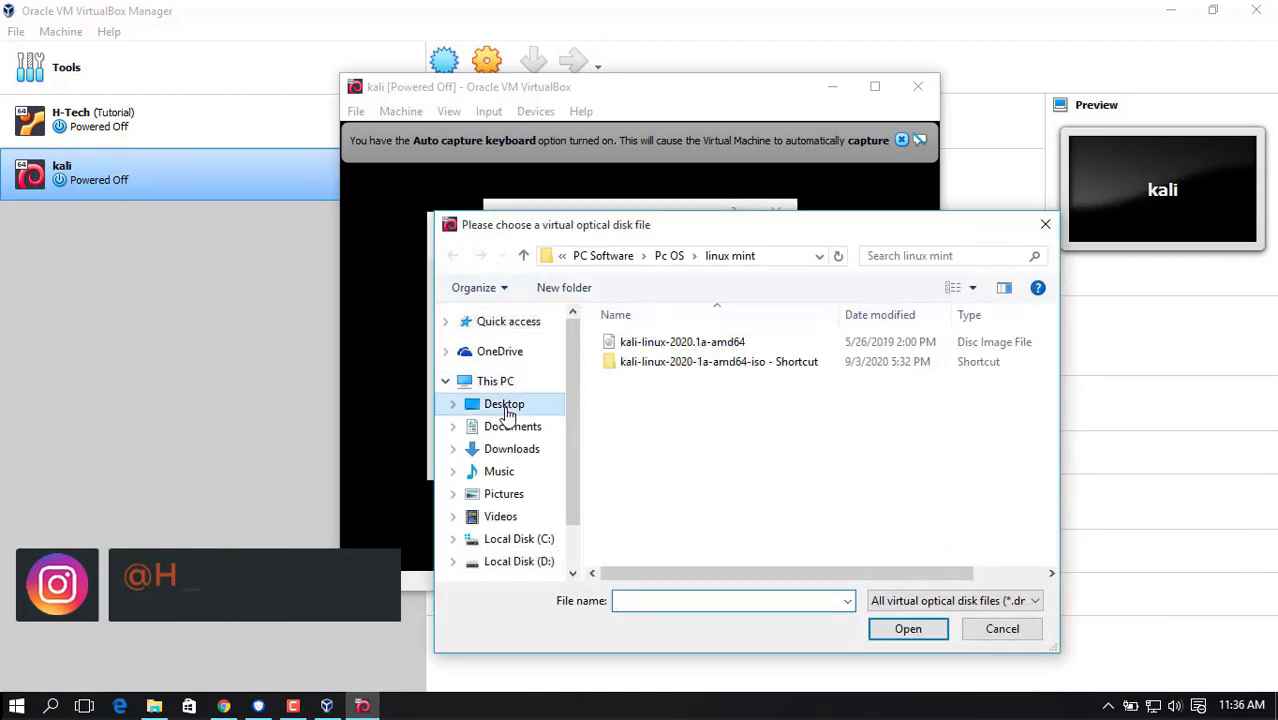
double_click(690, 364)
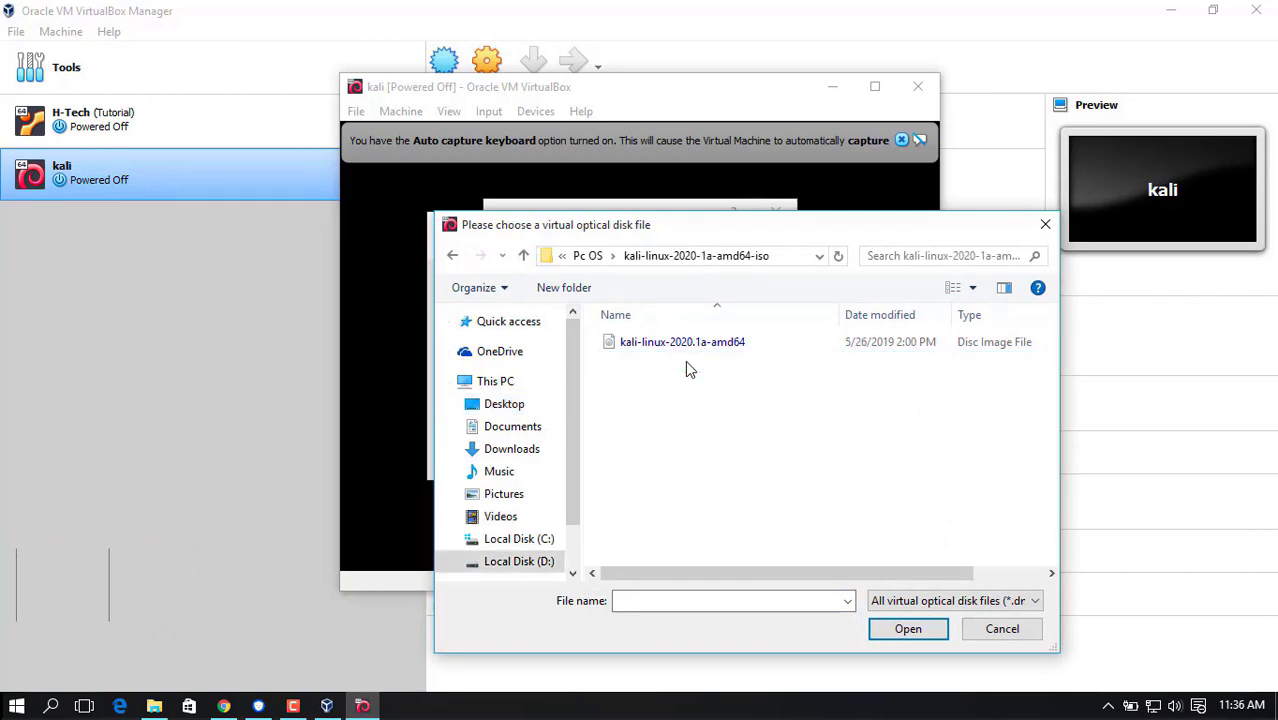
click(676, 347)
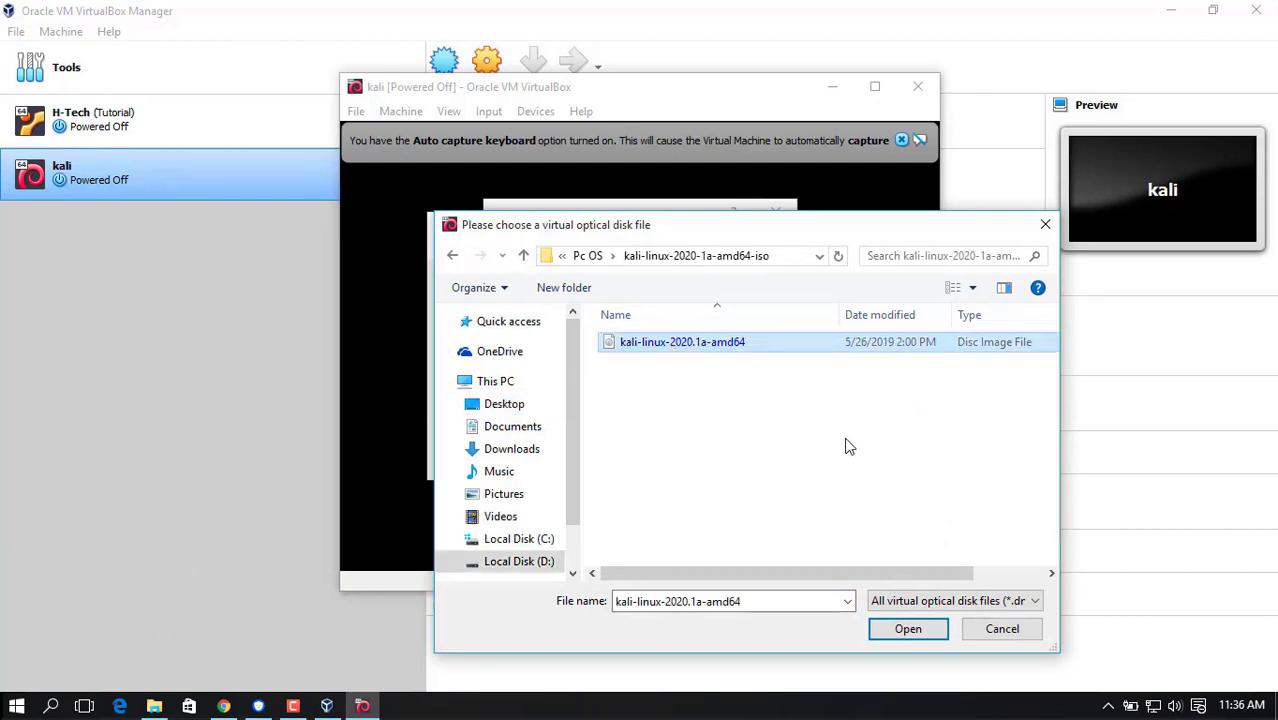
click(911, 631)
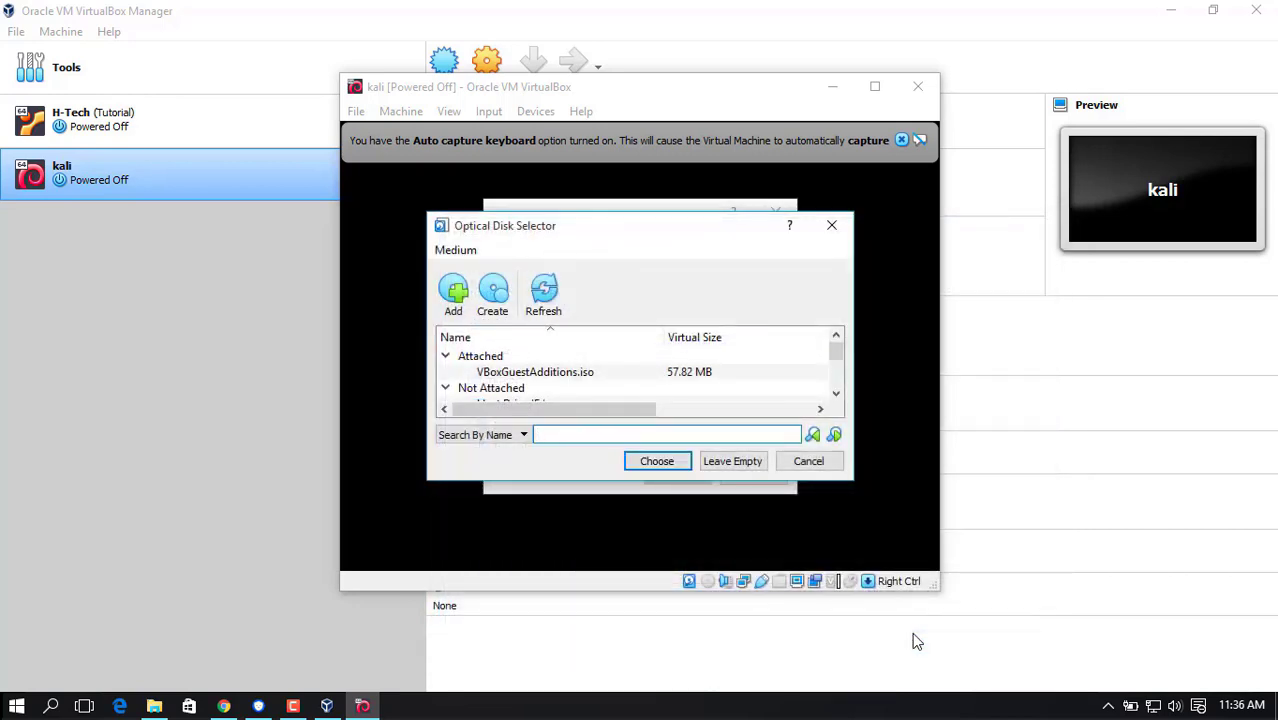
Choose kali-linux-2020.1a-amd64.iso as the start-up disk and boot the machine from it.
click(836, 374)
drag(836, 374, 838, 388)
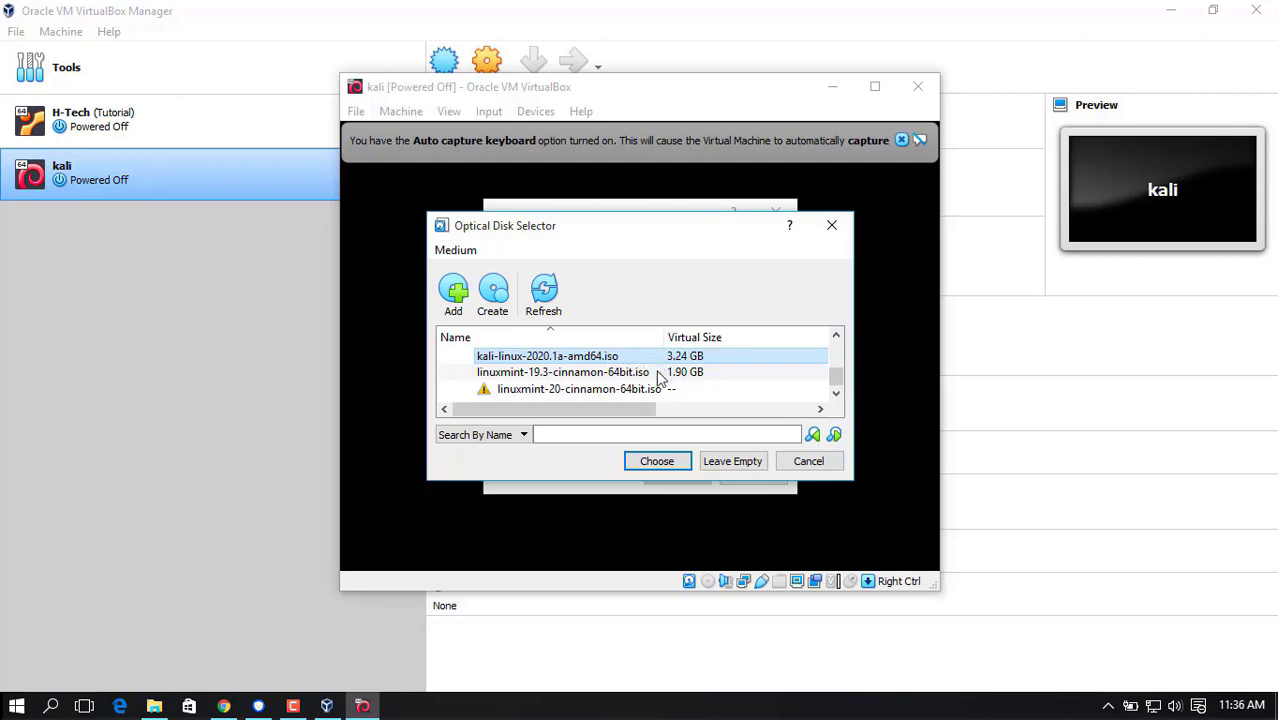
click(668, 463)
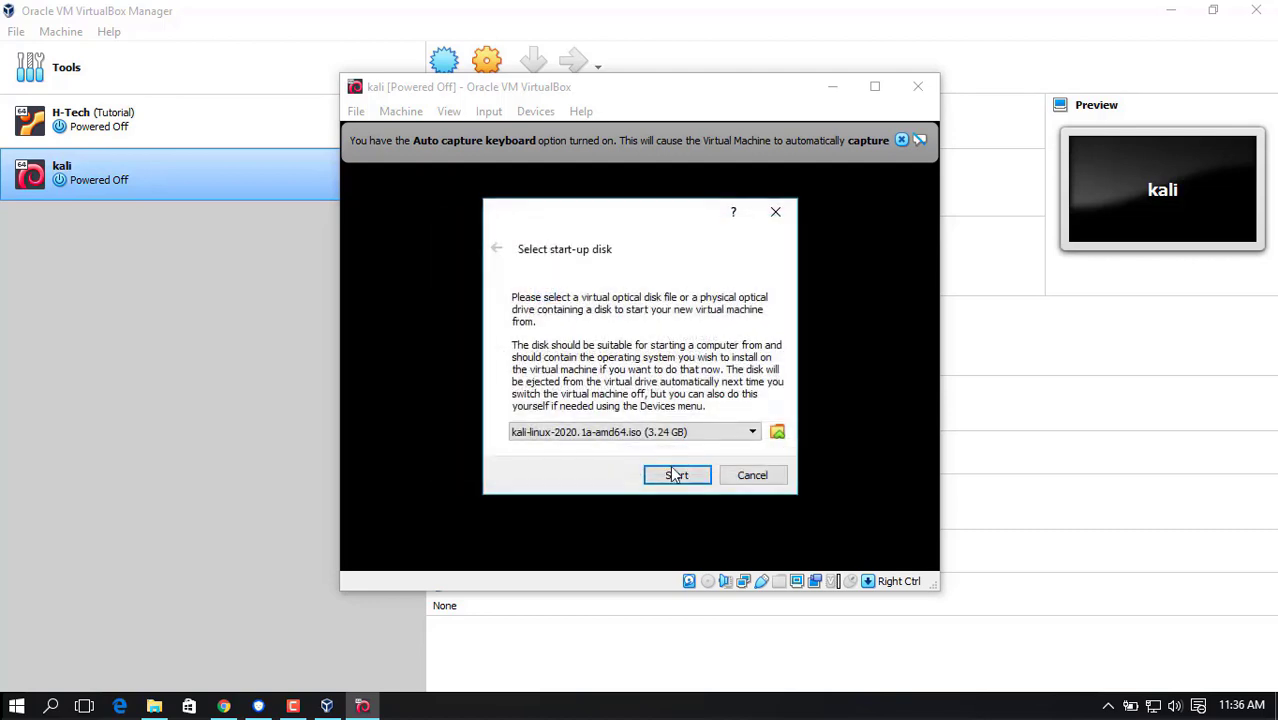
click(676, 476)
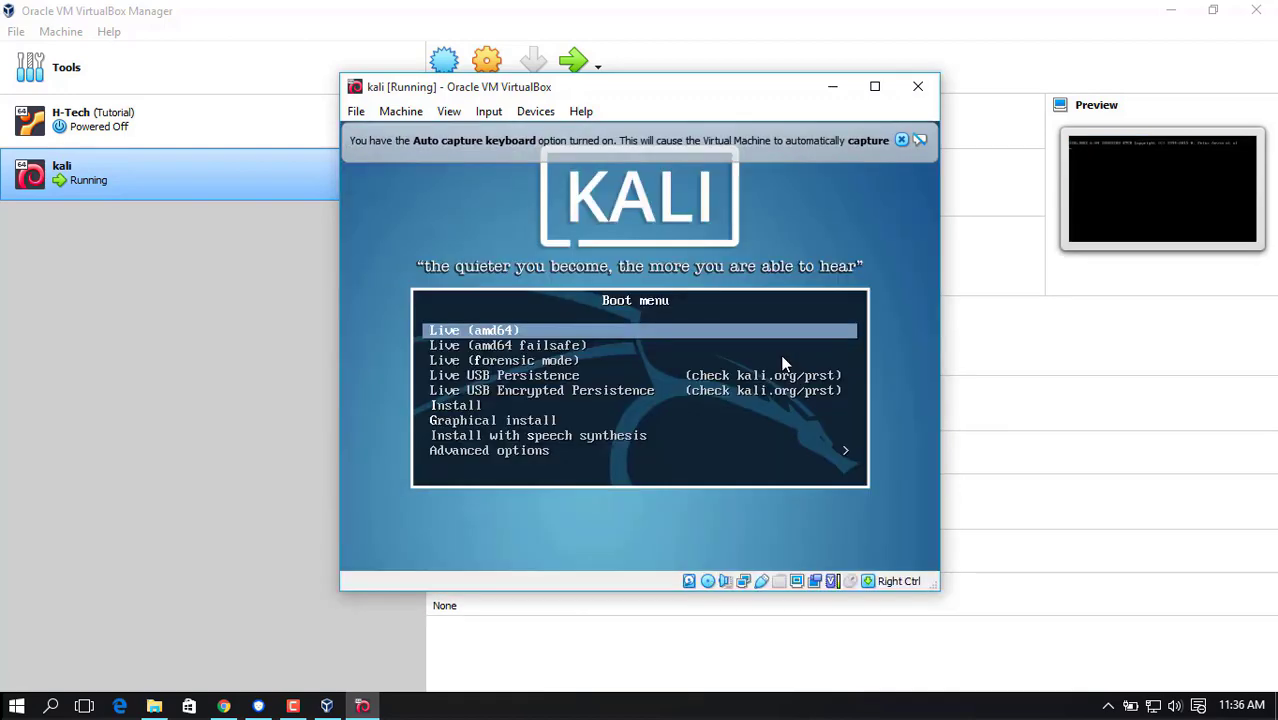
Start Graphical install from the boot menu in the maximized kali window and dismiss the VirtualBox notifications.
click(874, 86)
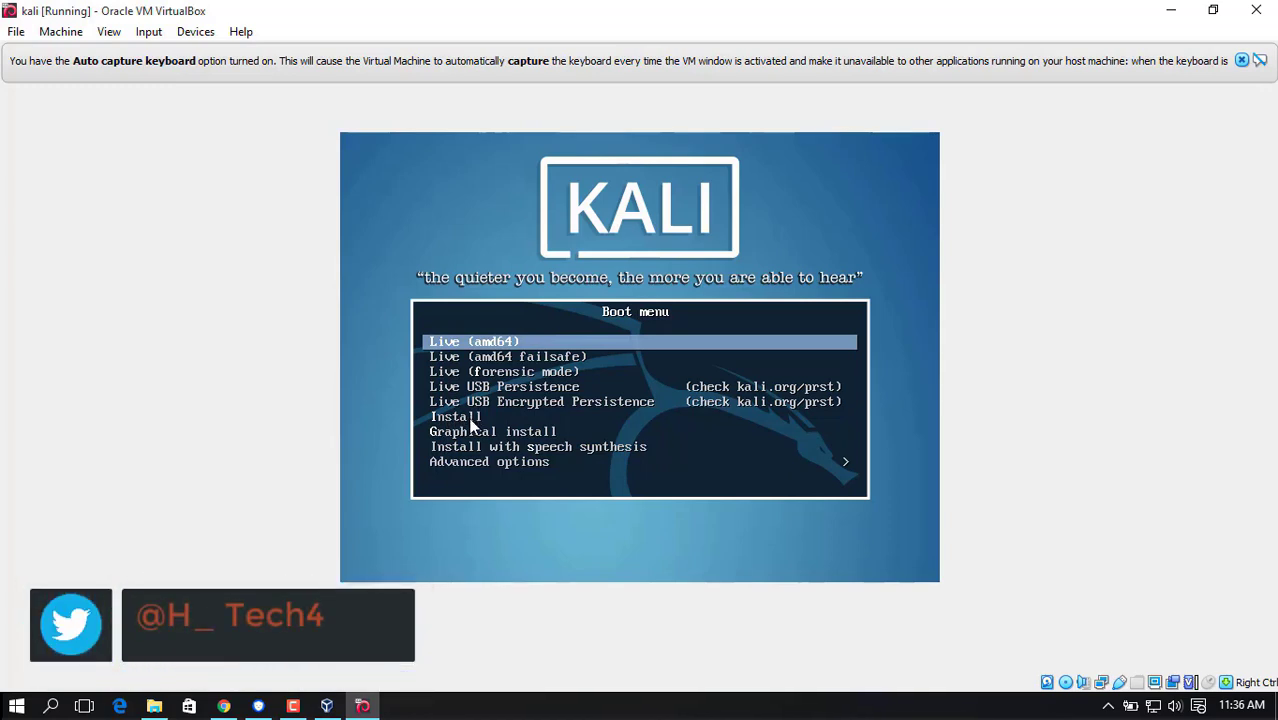
key(Down)
key(Down)
key(Down)
key(Down)
key(Down)
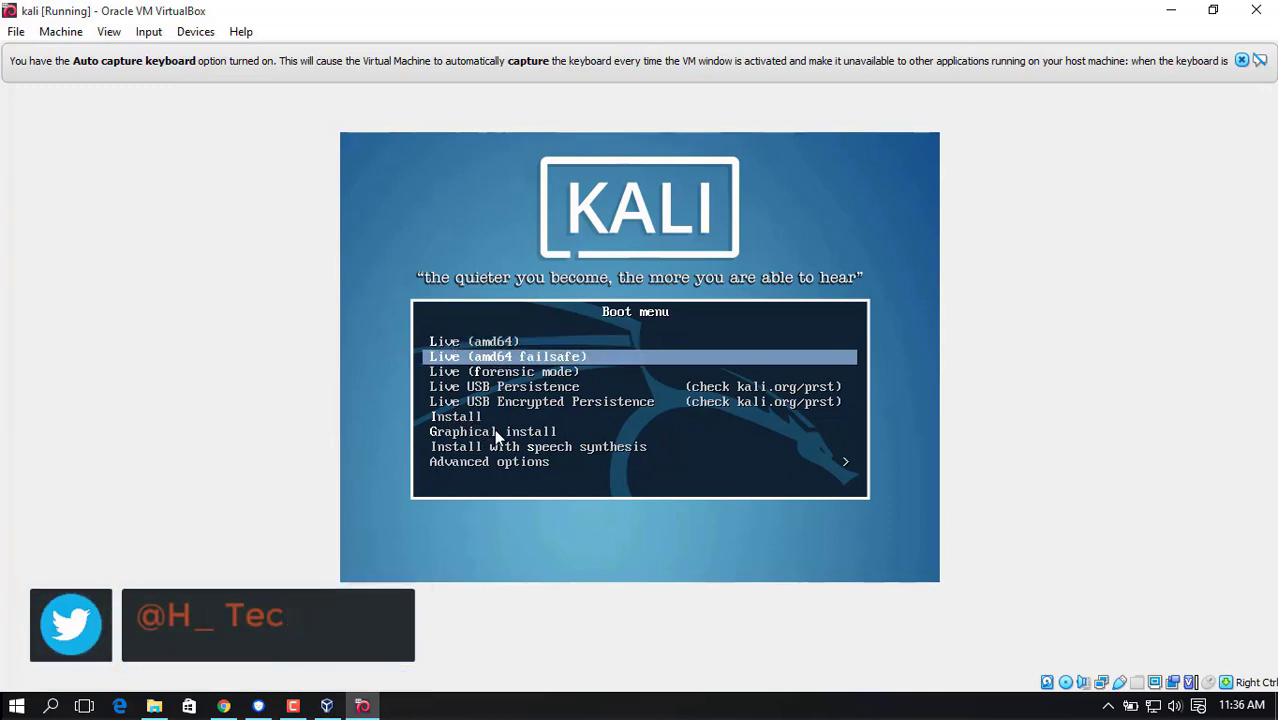
key(Down)
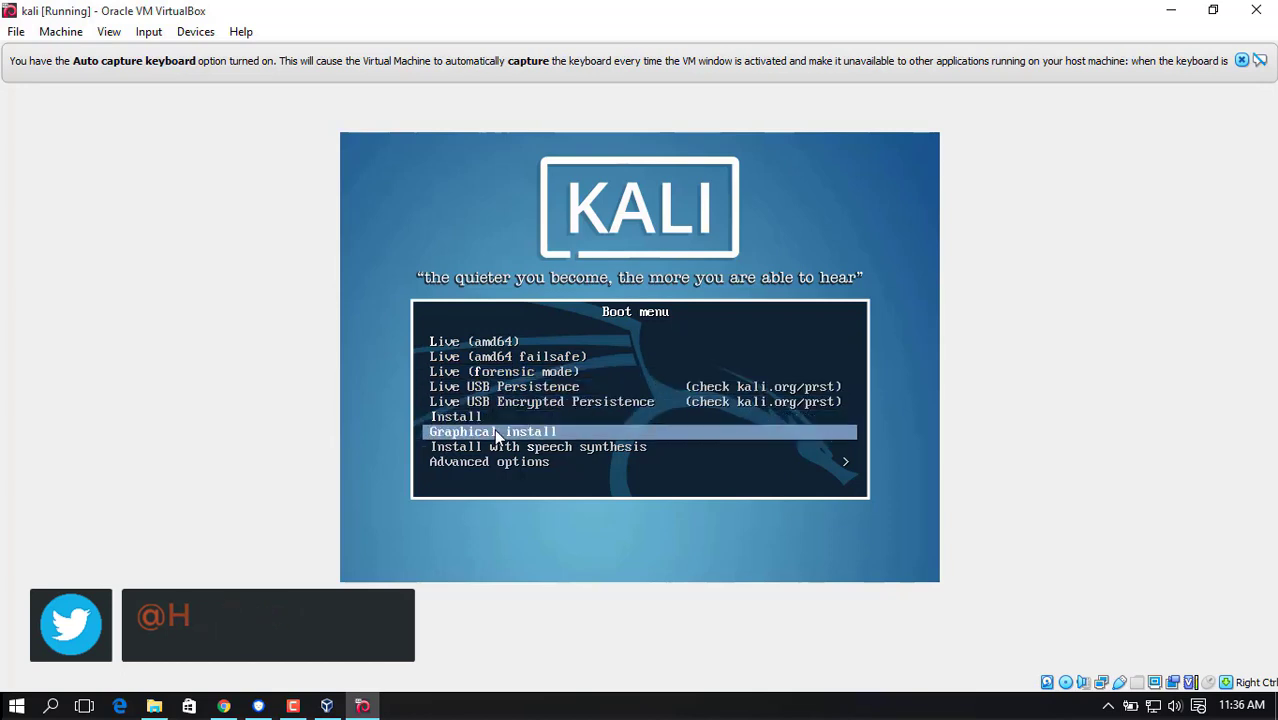
key(Return)
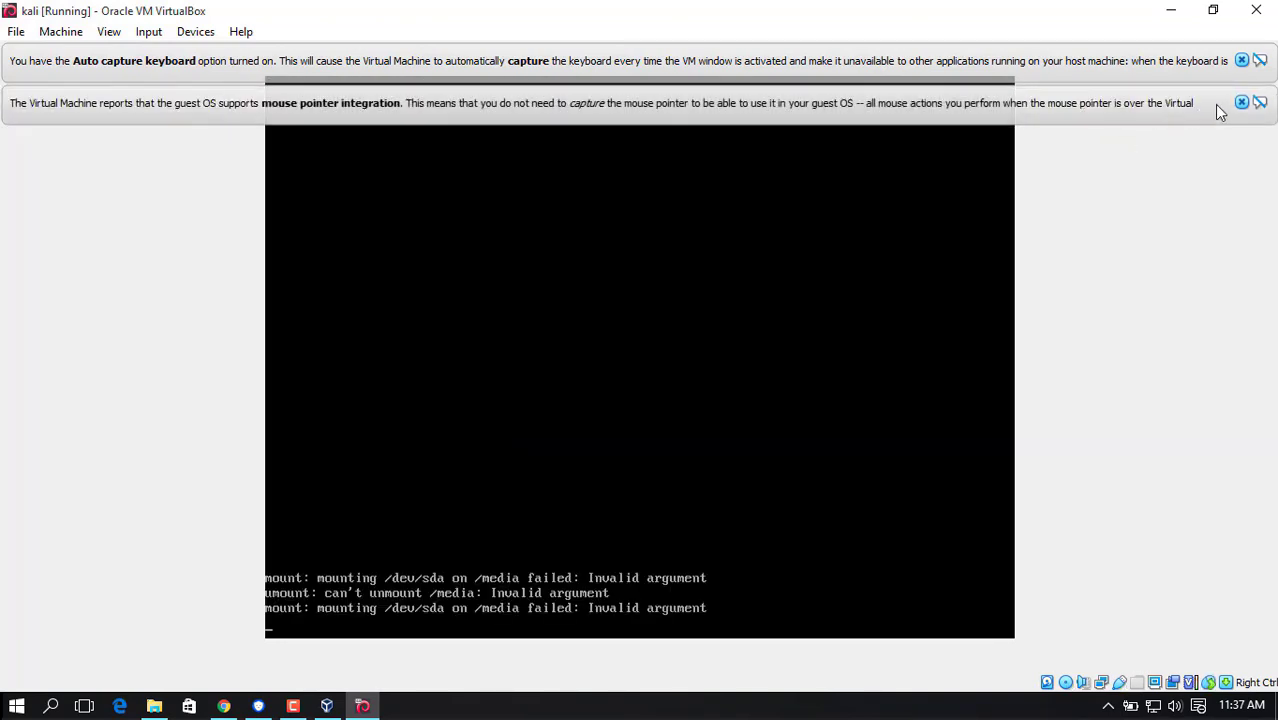
click(1241, 102)
click(1241, 61)
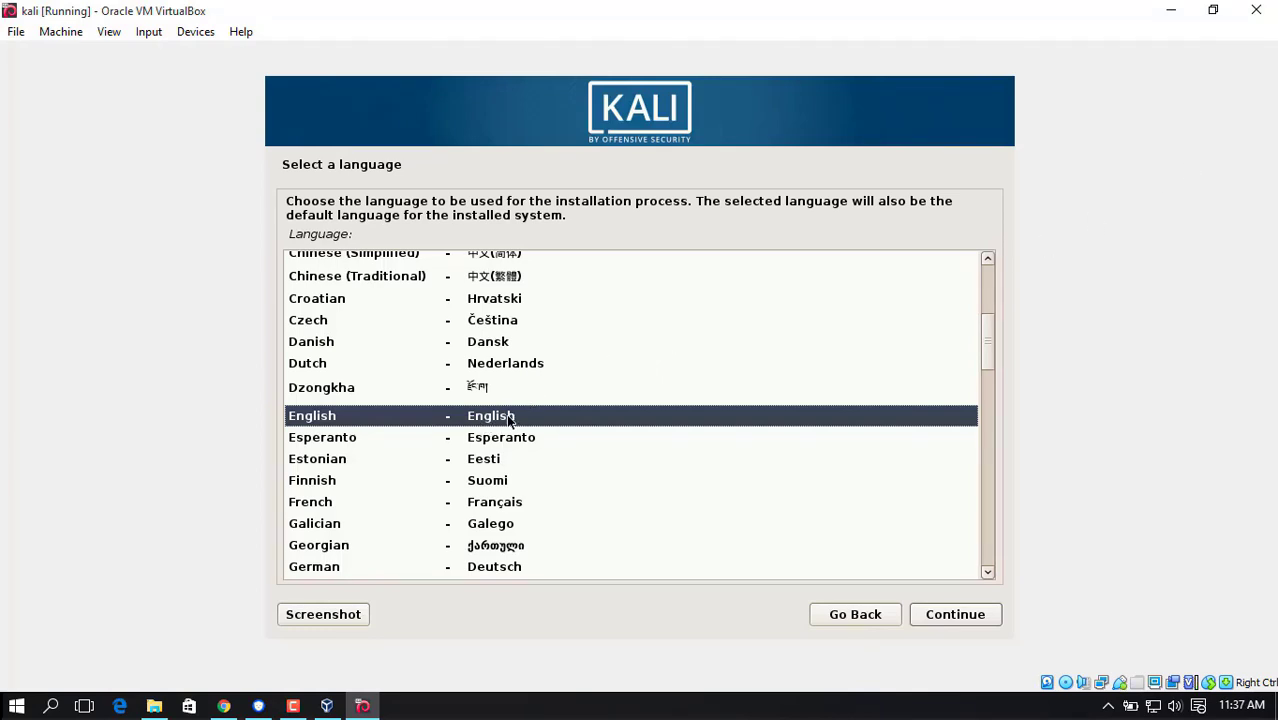
Configure the installer with English as language, United States as location and American English as keymap.
click(947, 621)
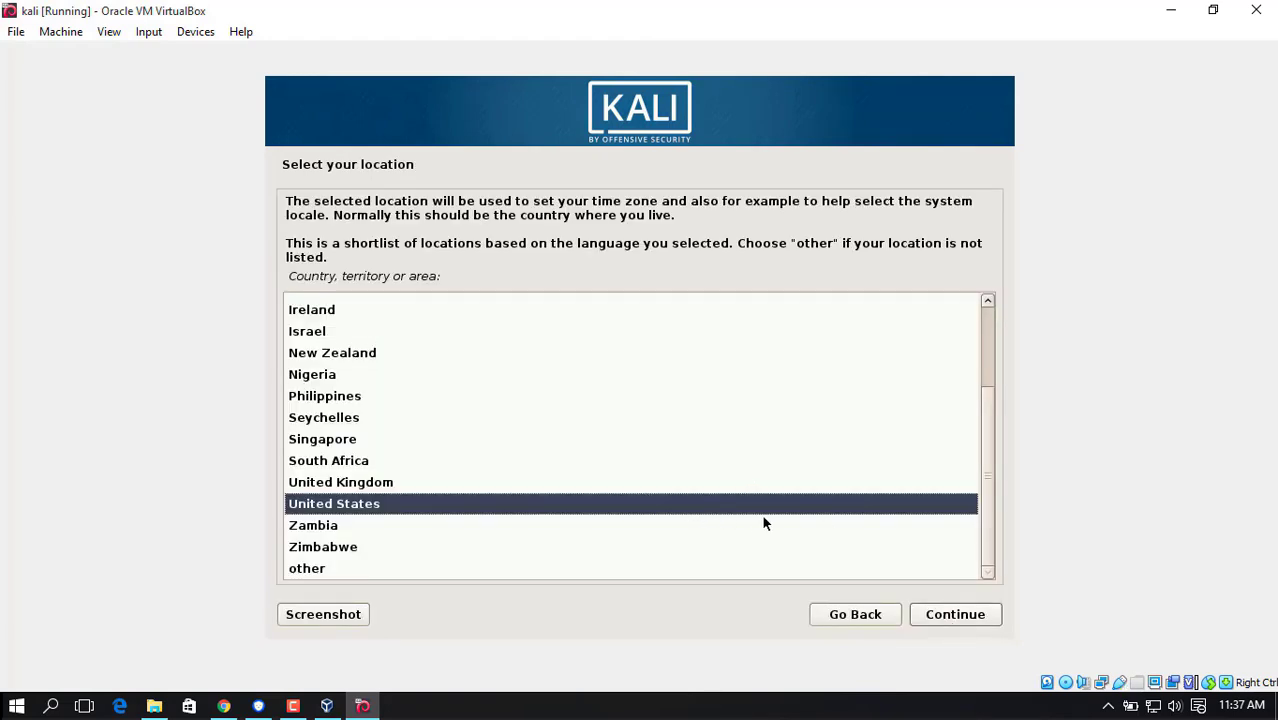
click(936, 618)
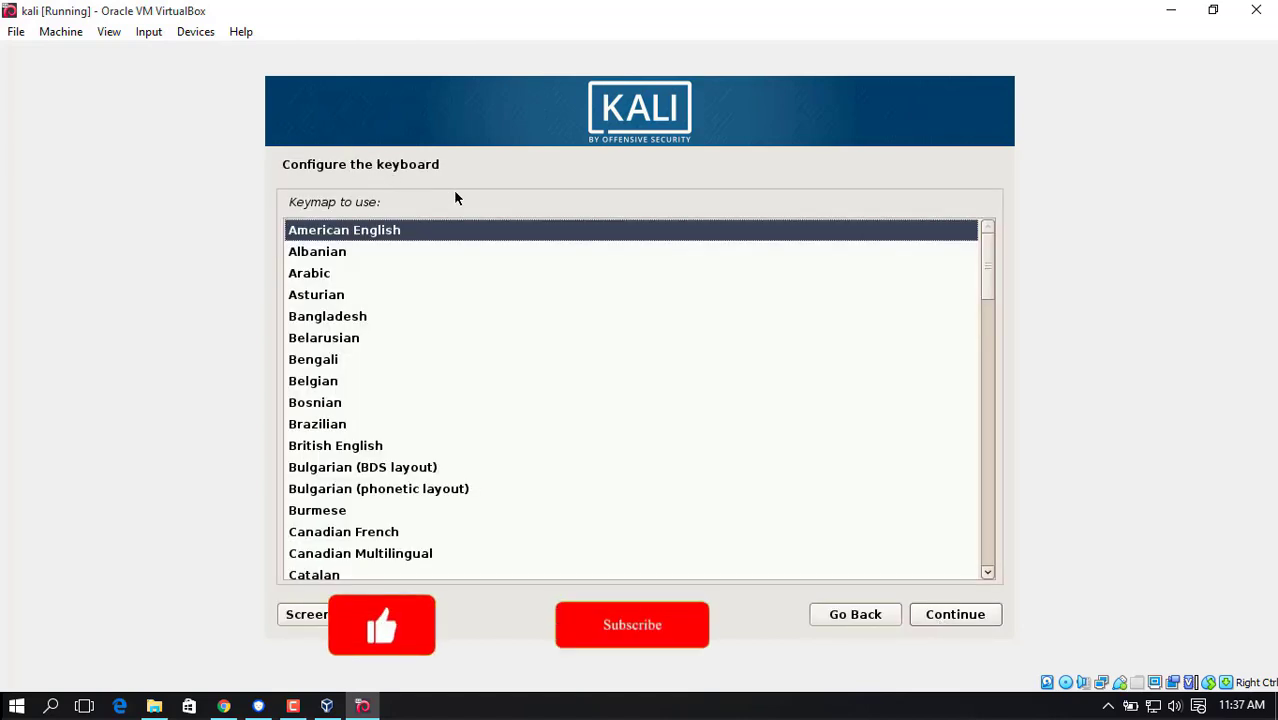
click(964, 622)
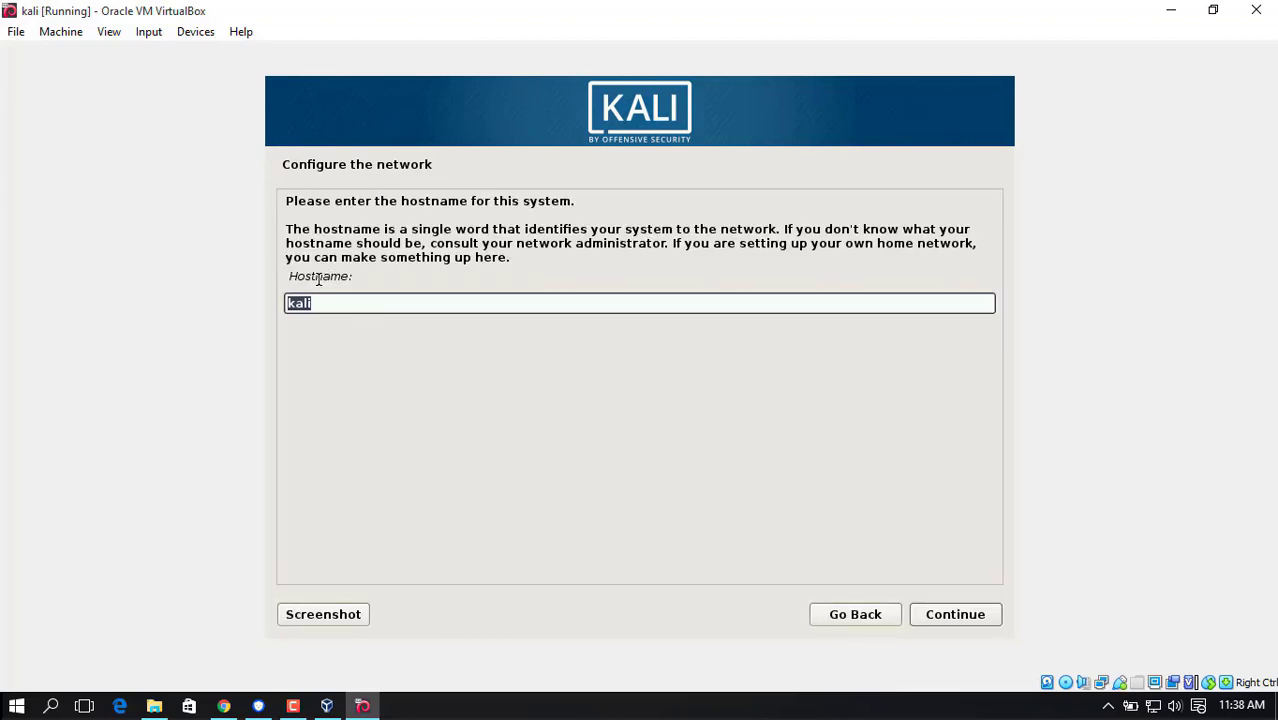
Keep kali as the system's hostname and leave the domain name empty.
drag(290, 276, 356, 277)
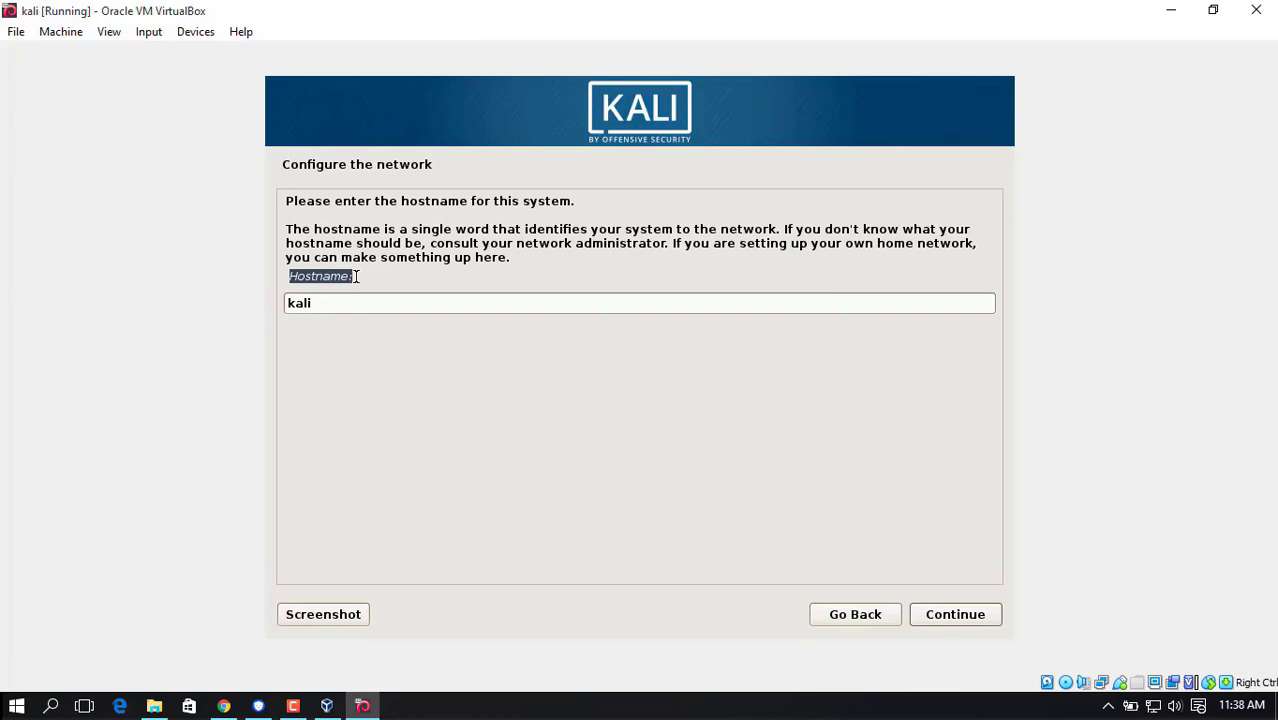
click(316, 304)
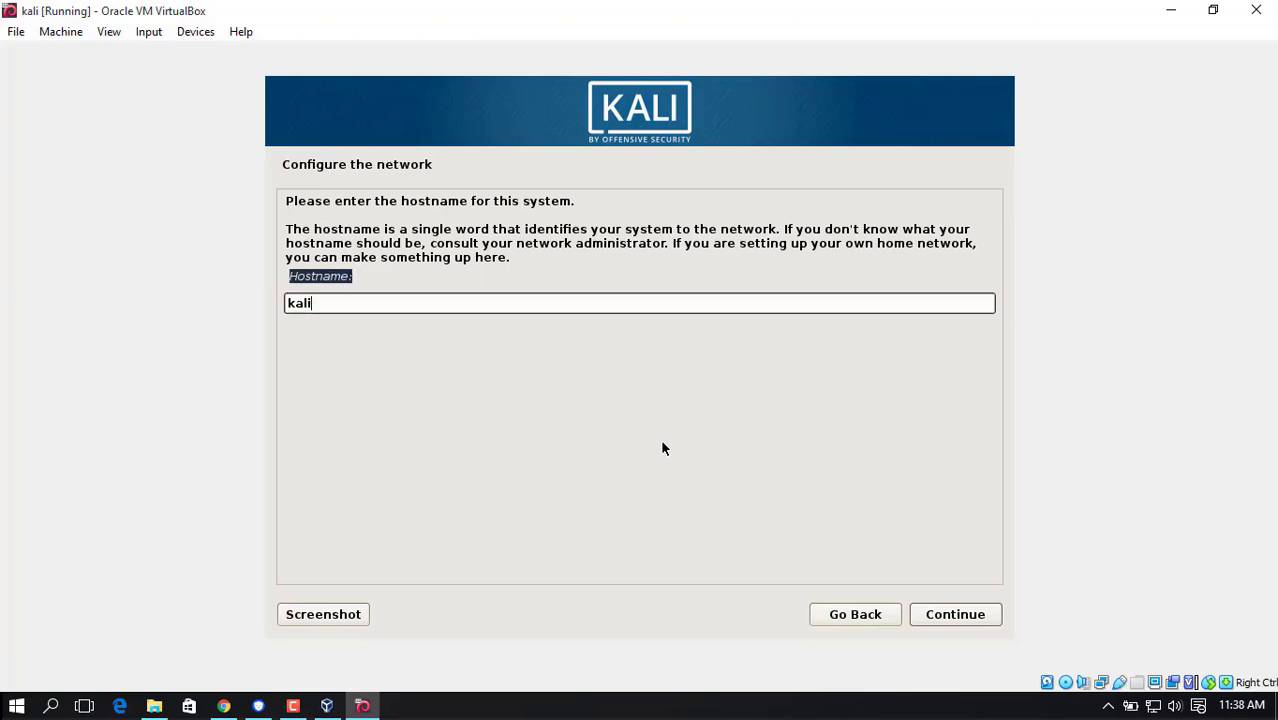
click(941, 616)
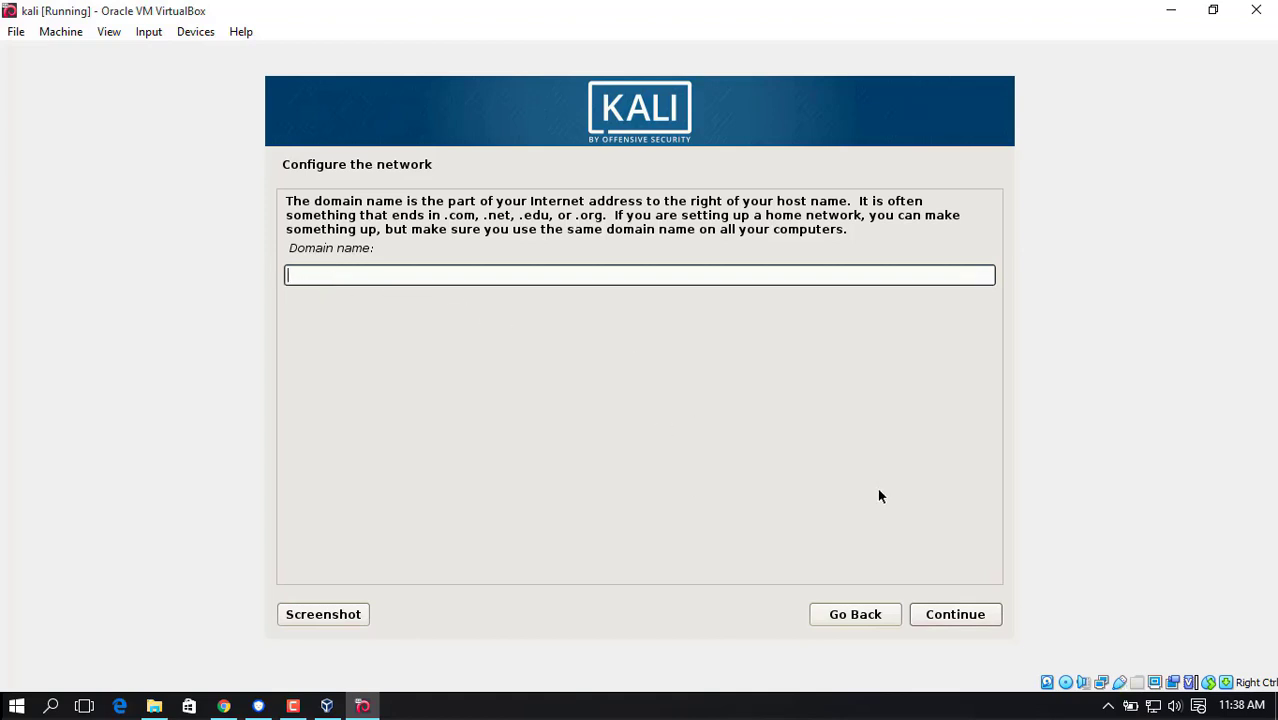
click(946, 614)
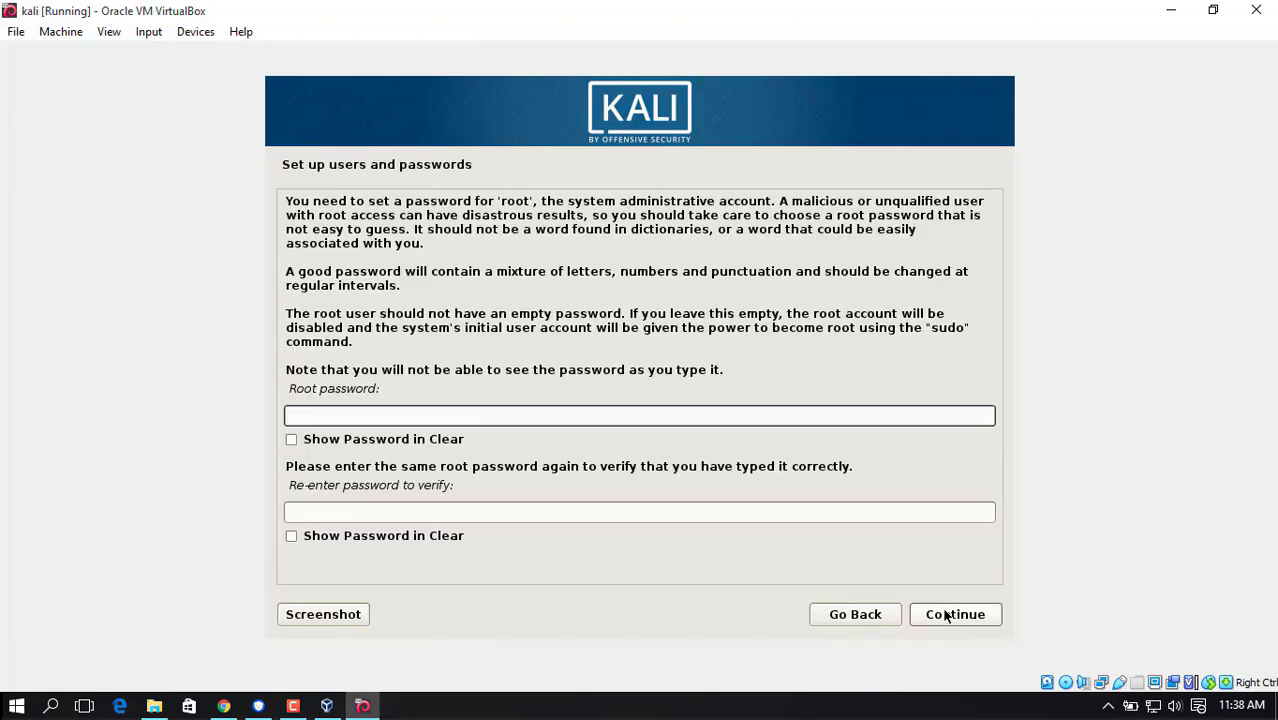
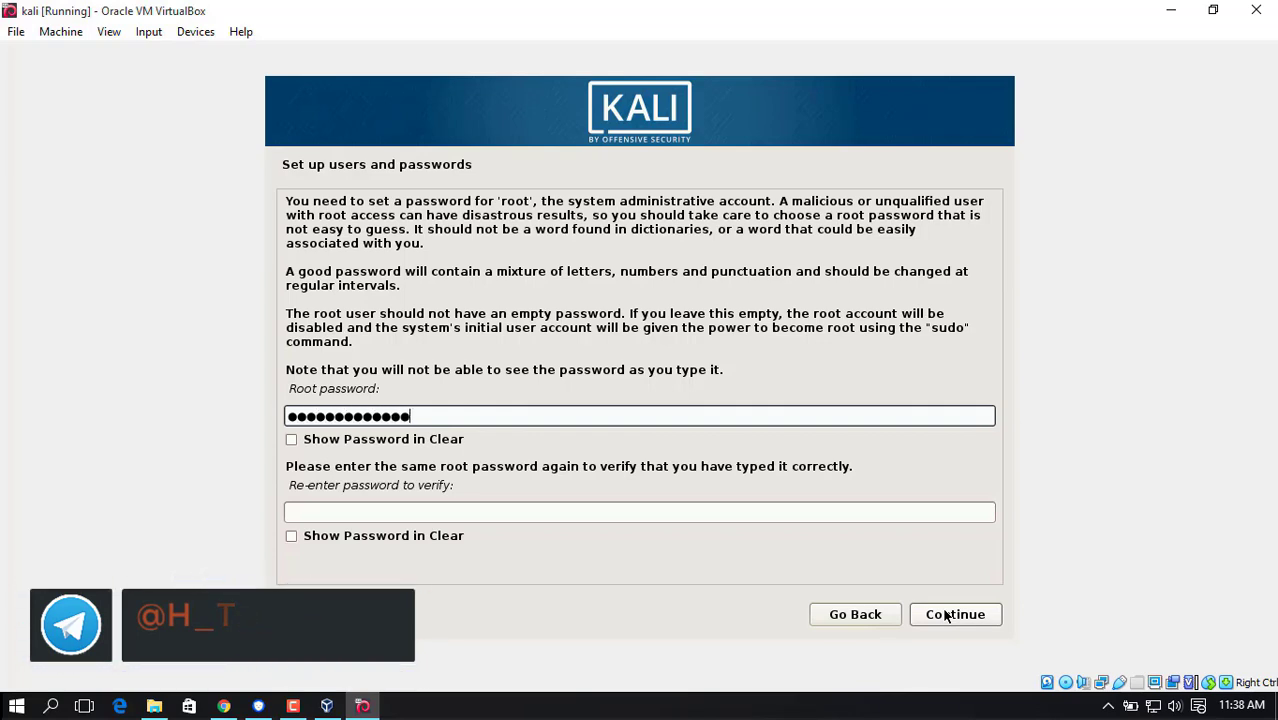
Enter the root account password, repeat it for verification and continue with the installation.
click(716, 509)
text(●)
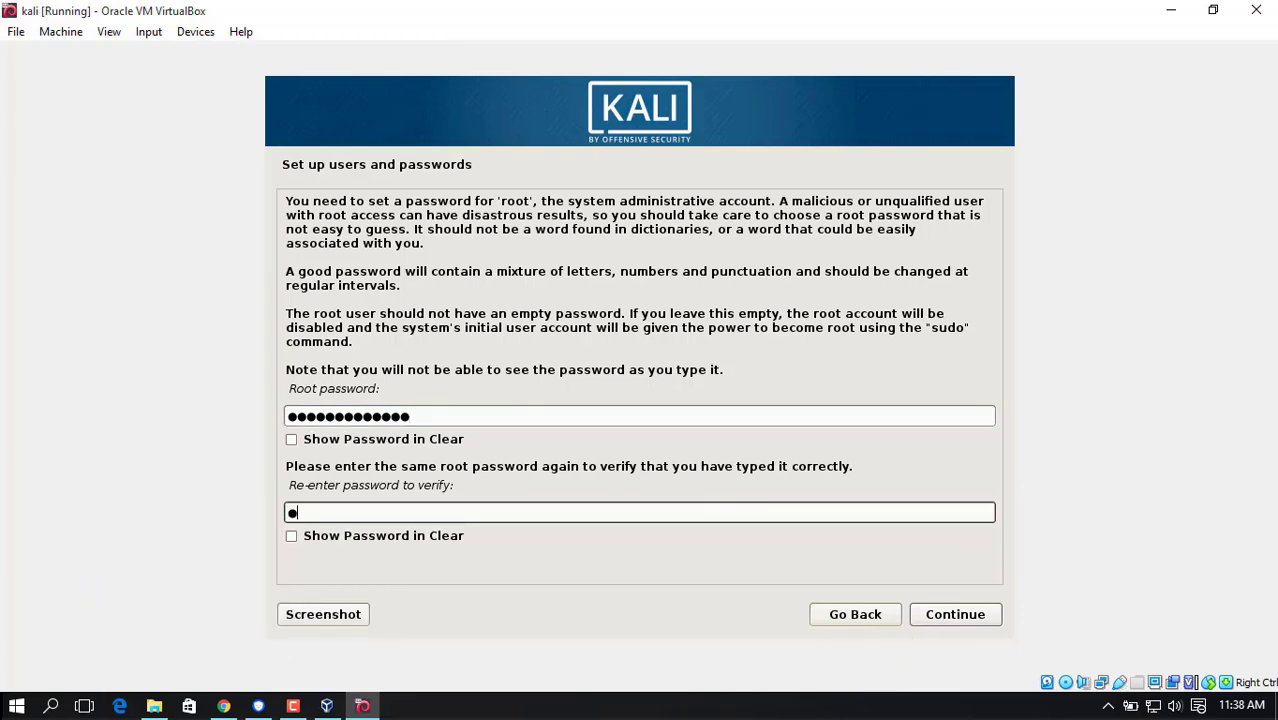
text(●●●●●●●●●●●●)
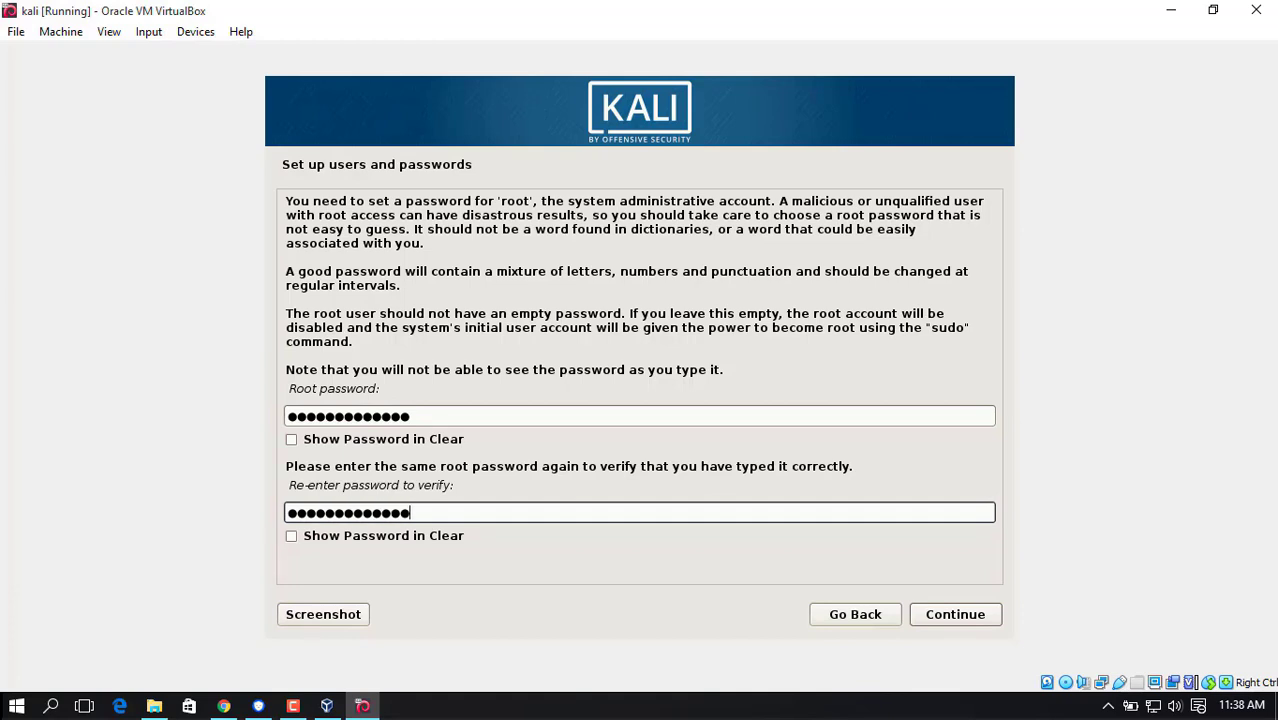
click(955, 616)
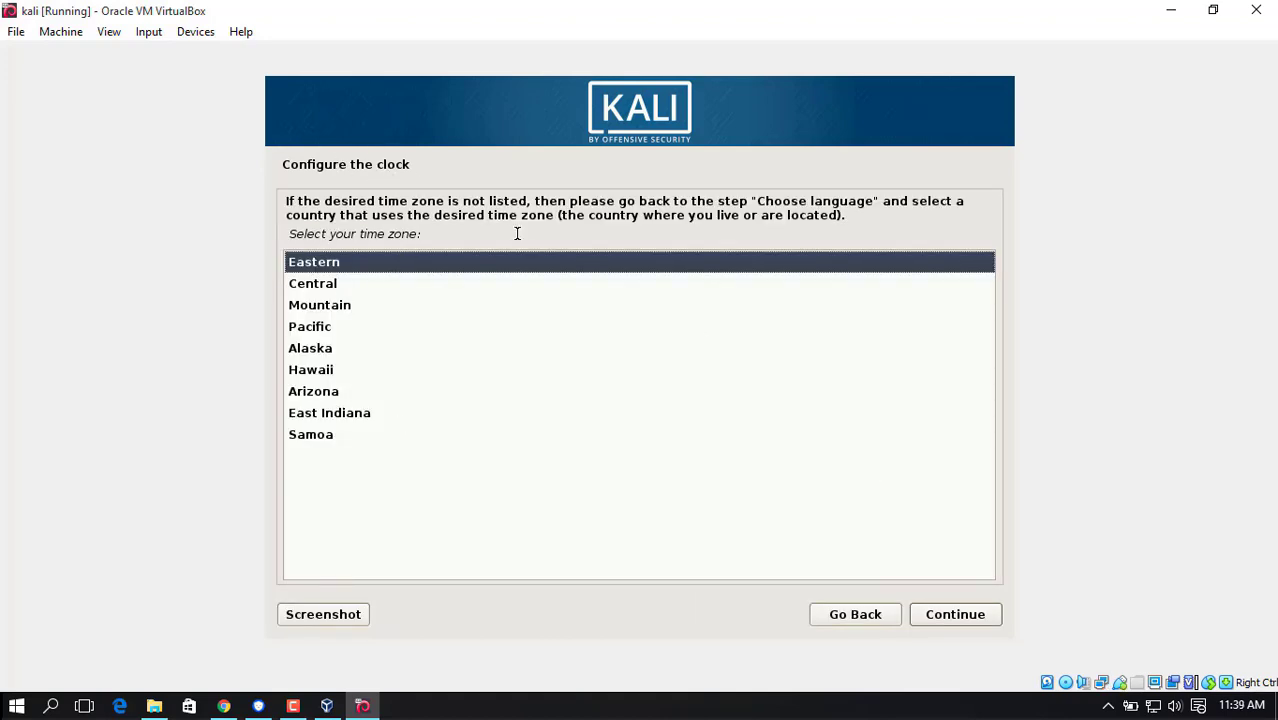
Set the Eastern time zone and choose guided partitioning of the entire VBOX HARDDISK with all files in one partition.
click(934, 612)
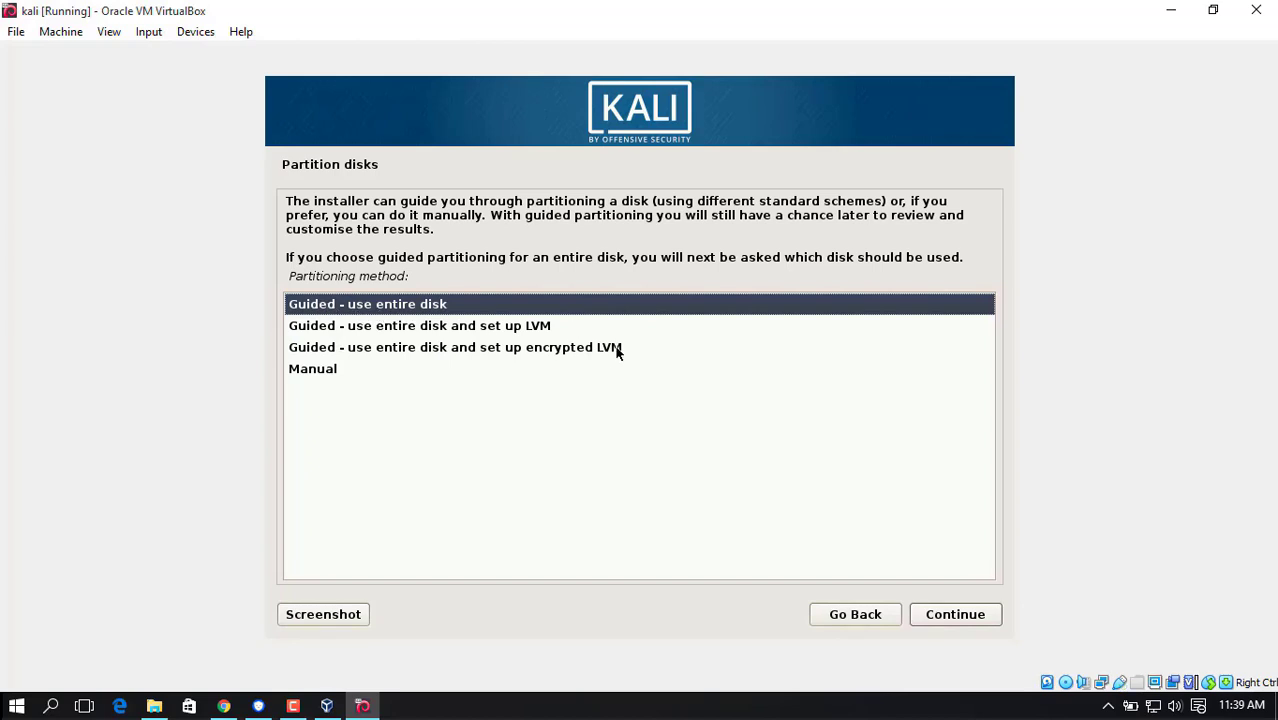
click(943, 622)
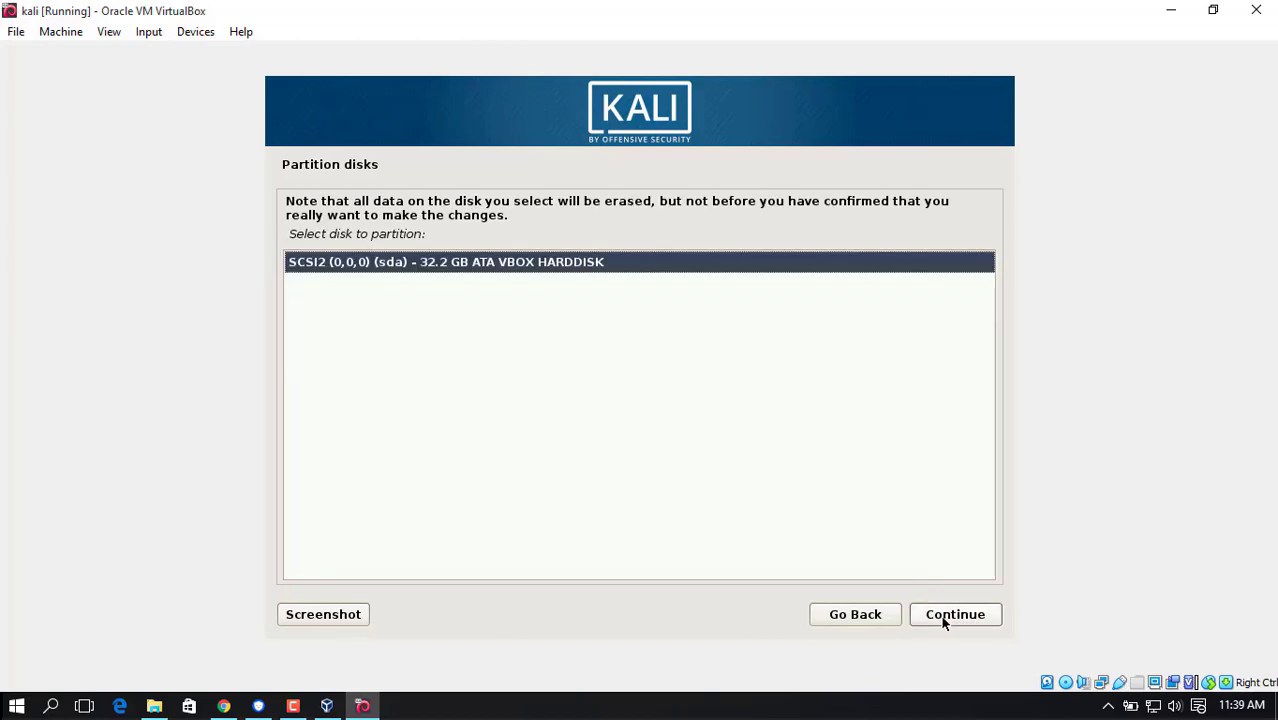
click(943, 622)
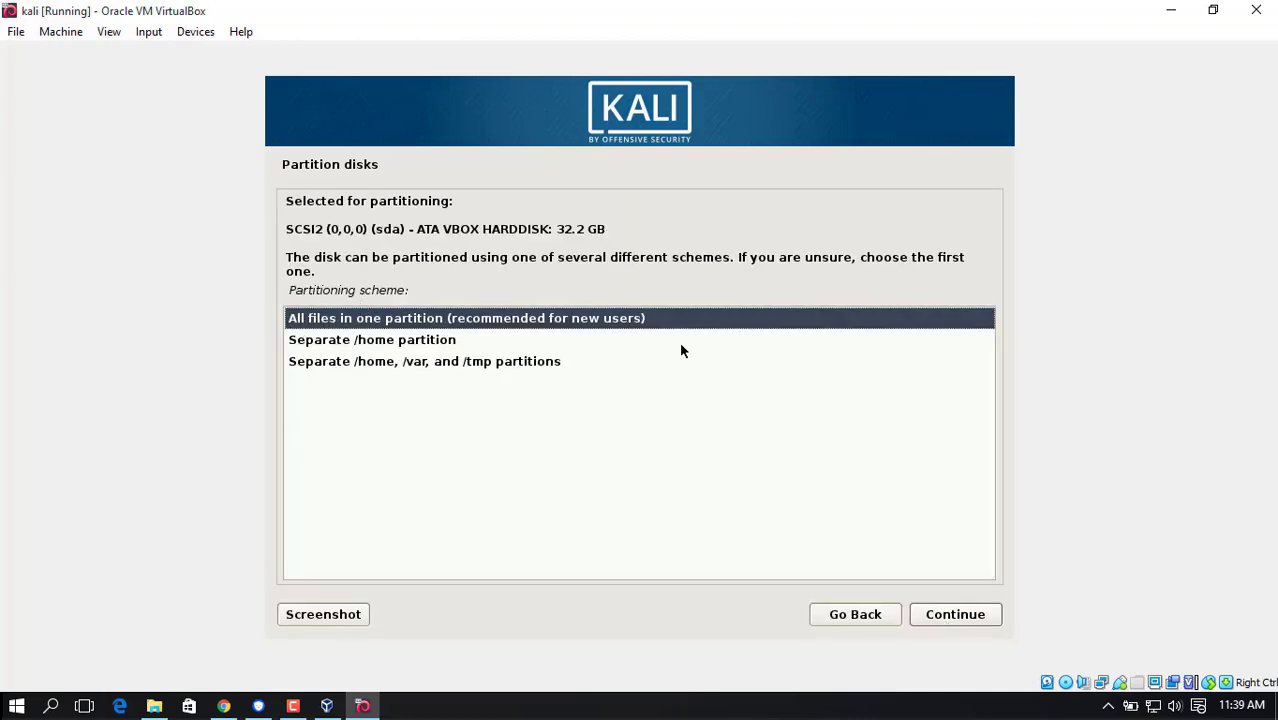
click(946, 618)
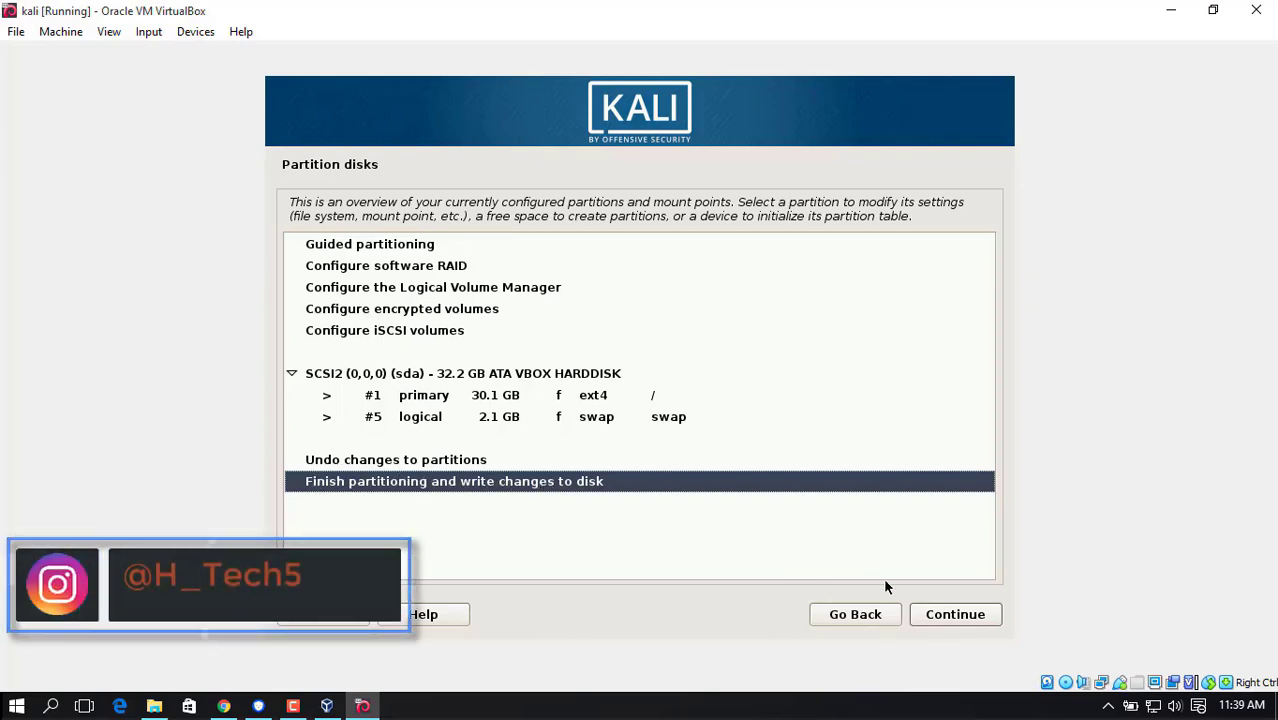
Finish partitioning and agree to write the changes to the disk.
click(947, 616)
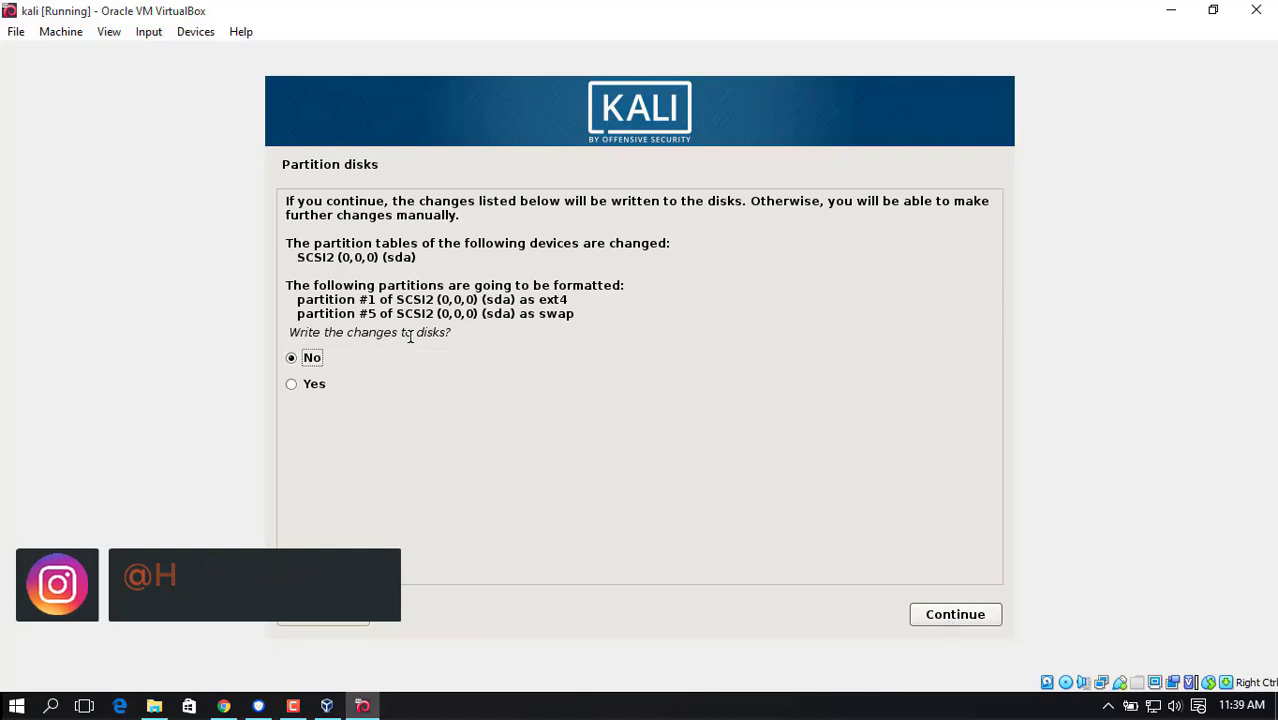
click(292, 390)
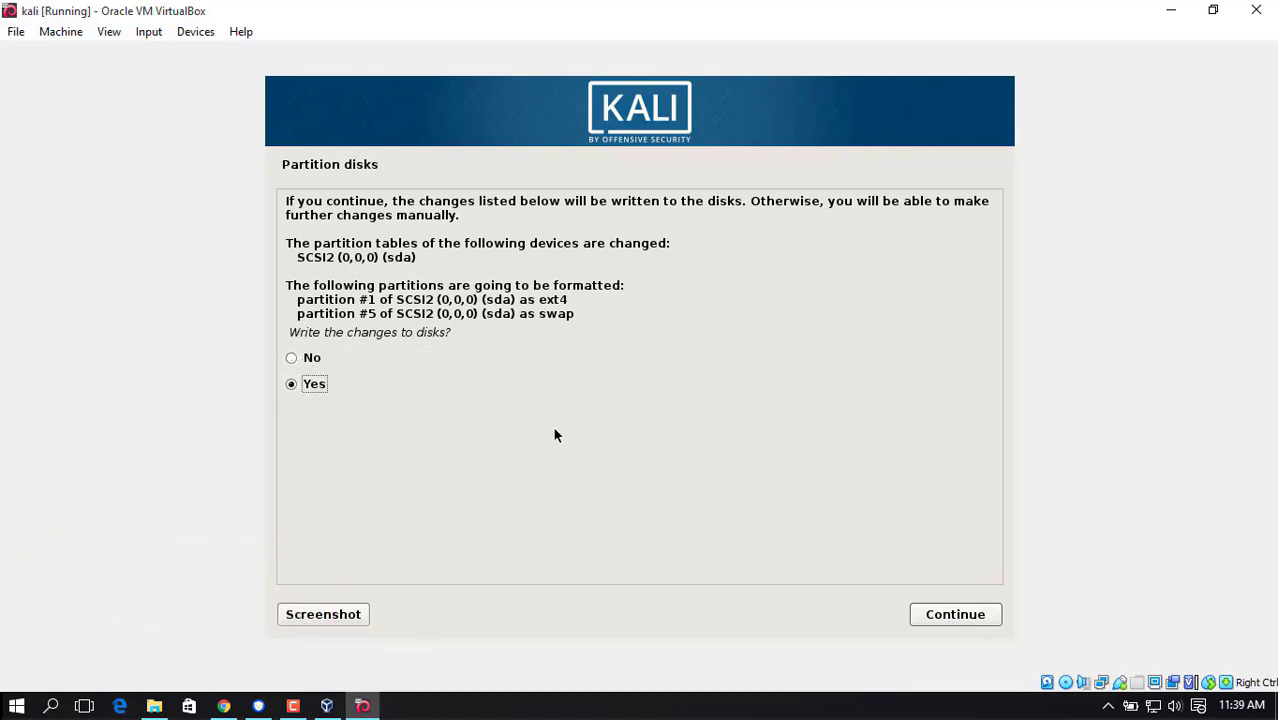
click(946, 620)
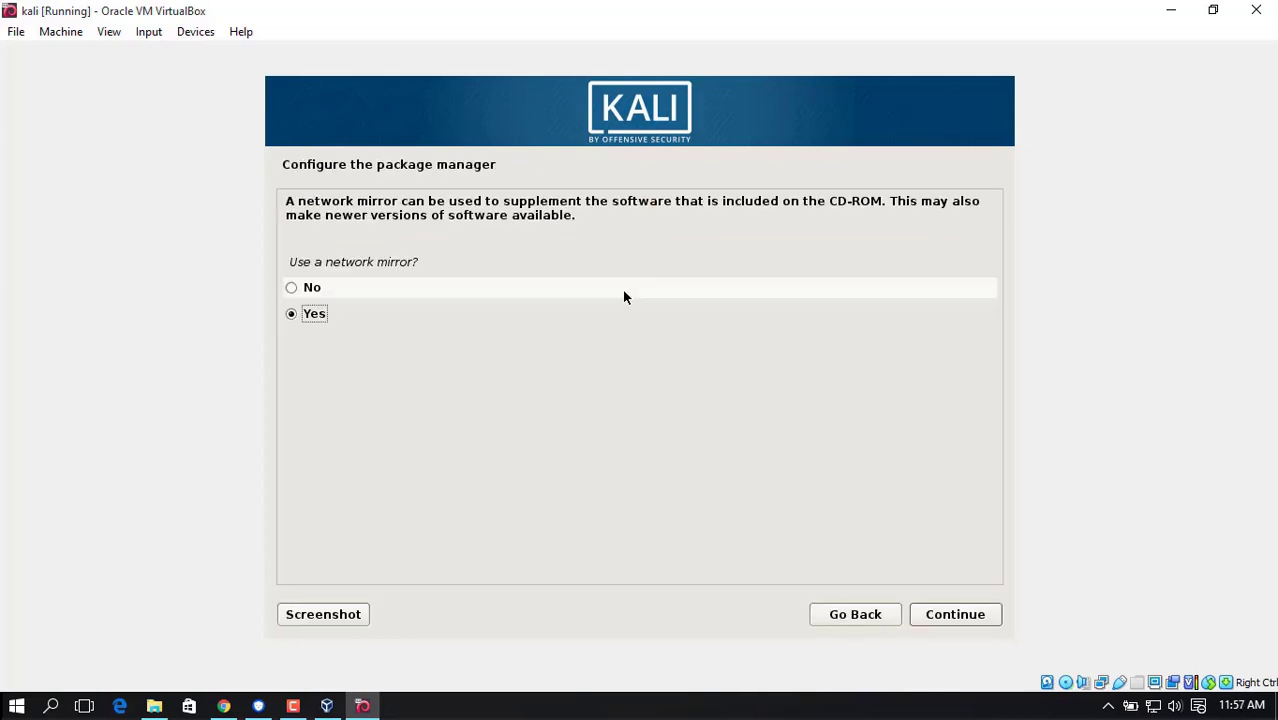
Decline the network mirror and install the GRUB boot loader to the master boot record on /dev/sda.
click(310, 292)
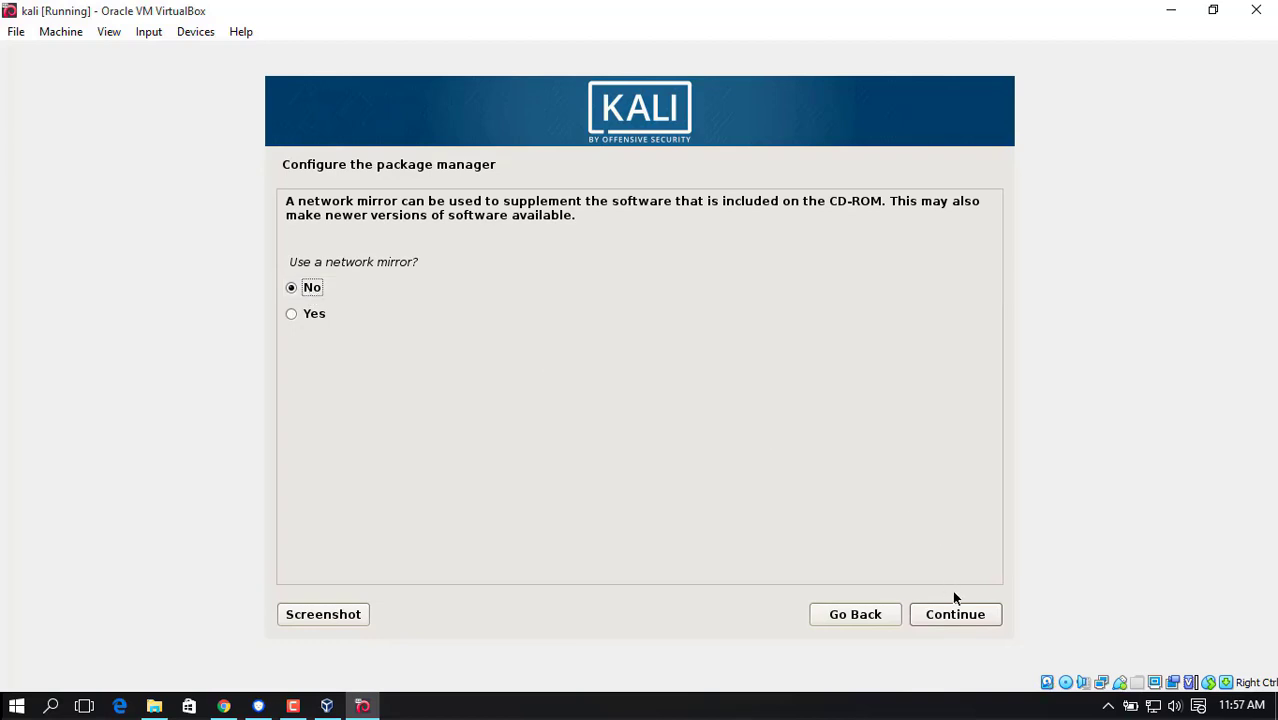
click(964, 619)
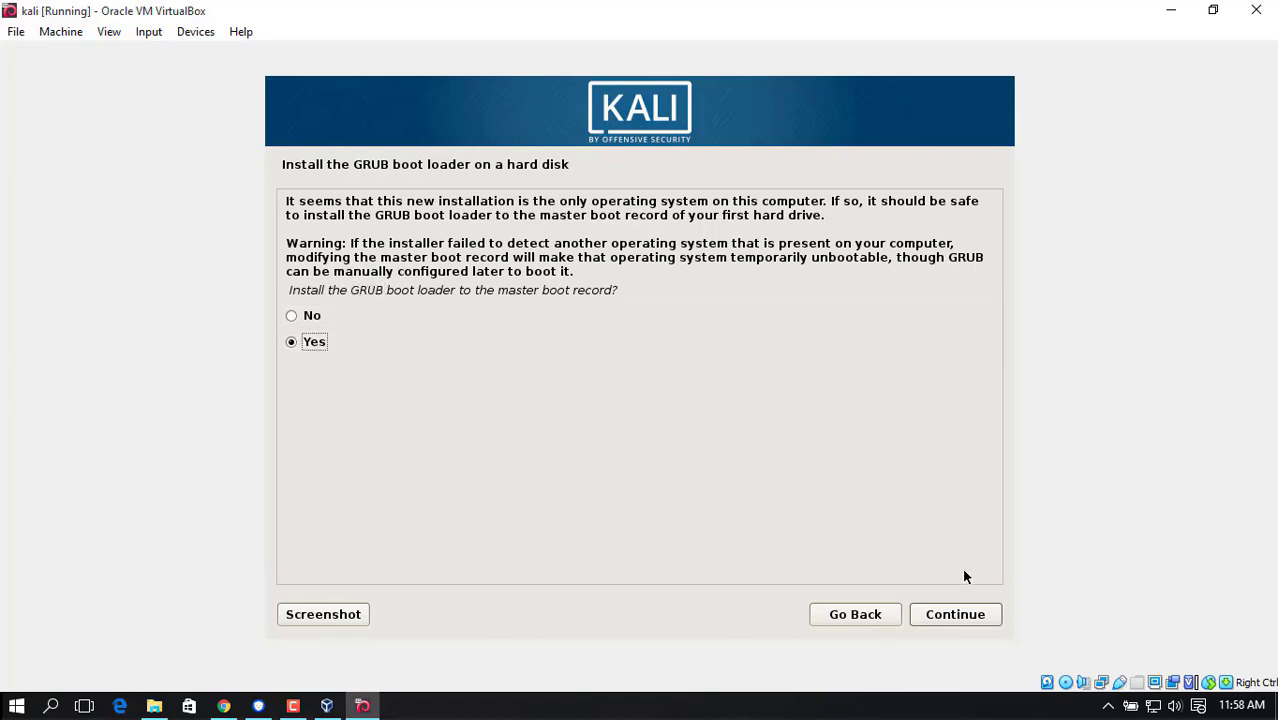
click(949, 614)
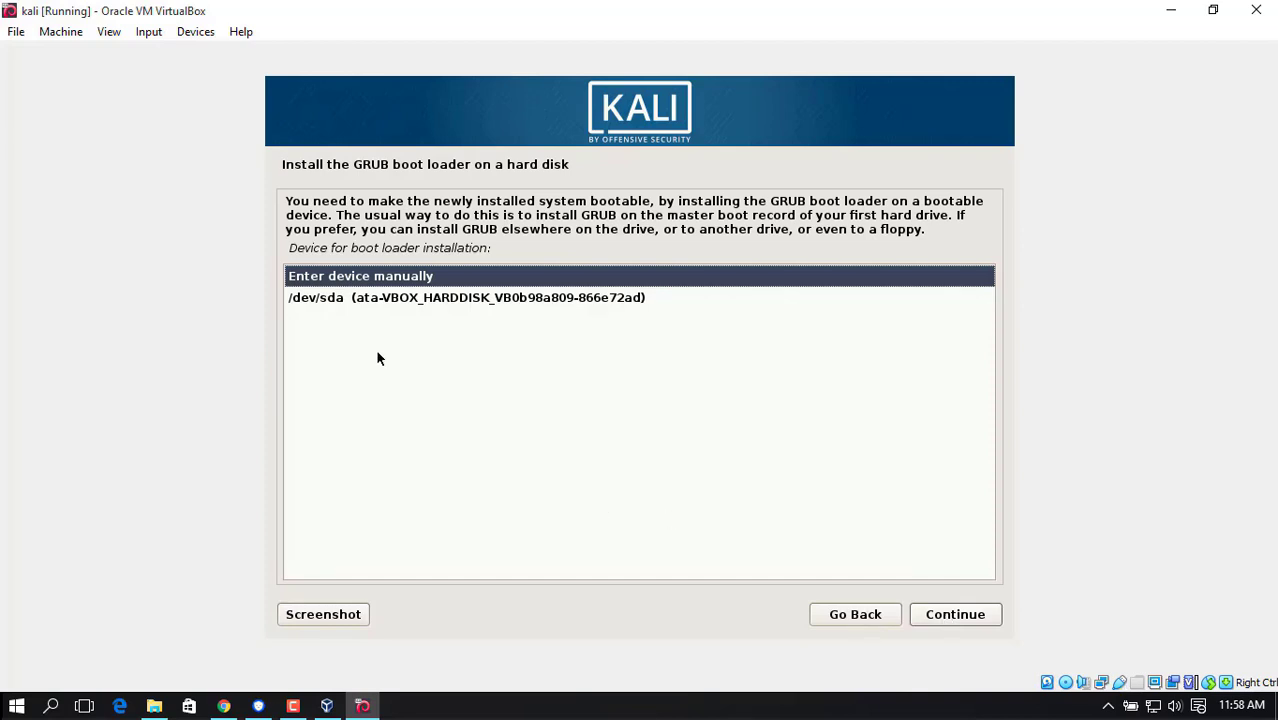
click(343, 300)
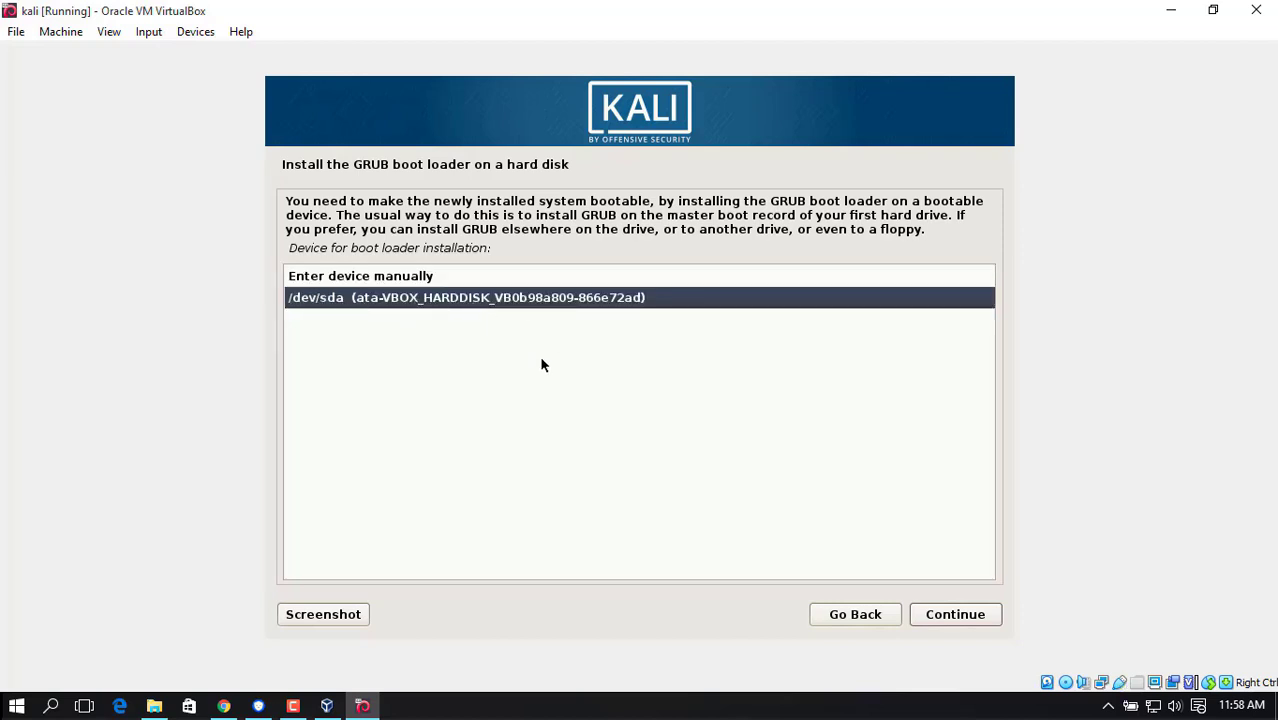
click(950, 614)
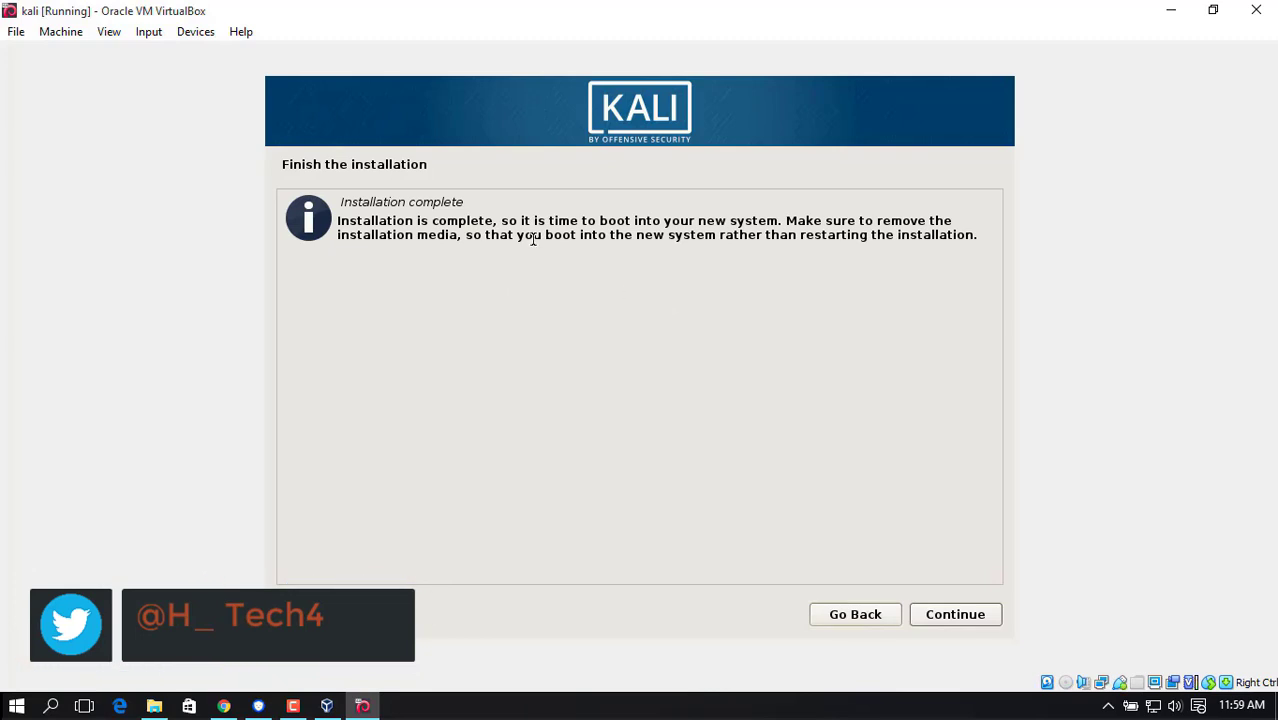
Finish the installation, reboot into the new Kali system and dismiss the mouse pointer integration notifications.
drag(342, 204, 472, 215)
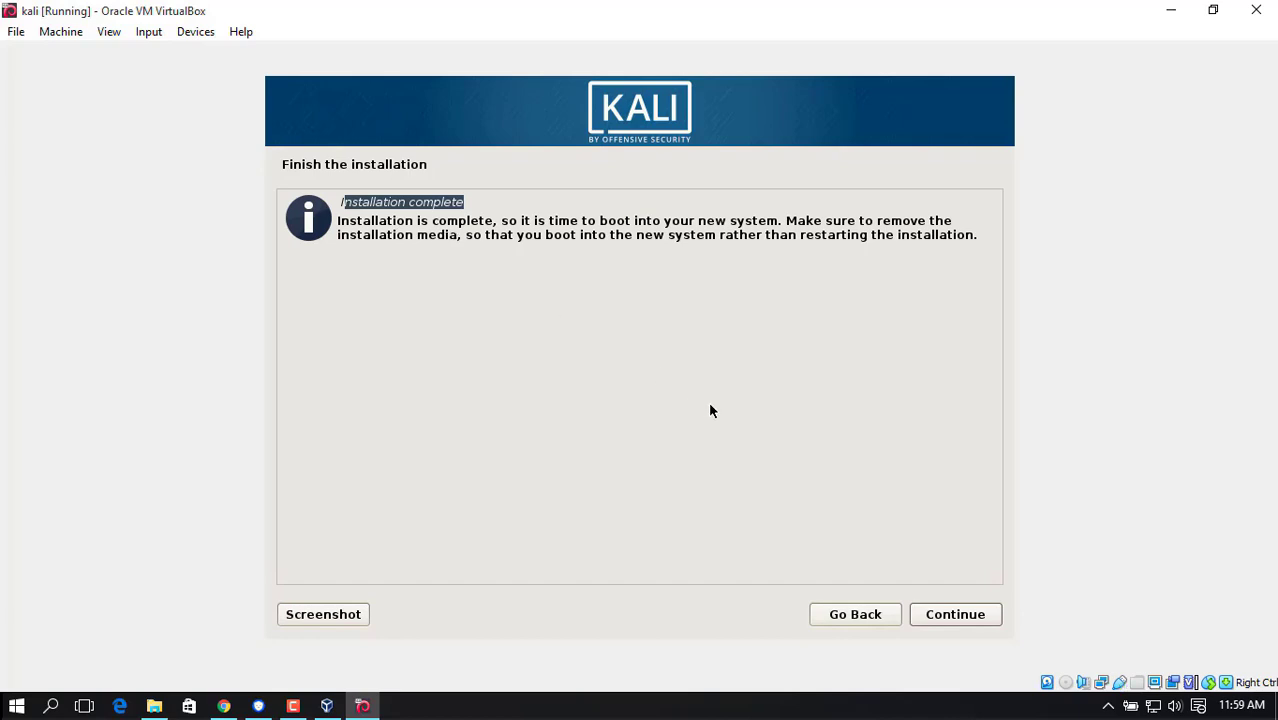
click(948, 613)
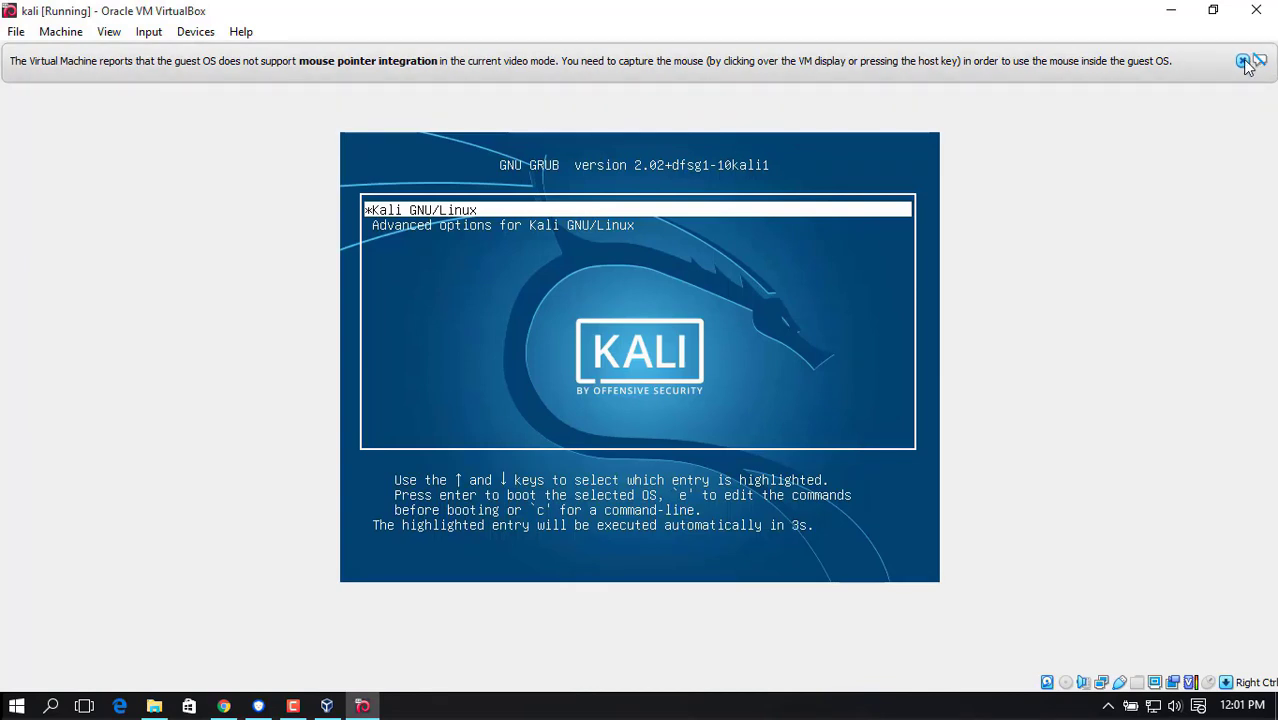
click(1241, 60)
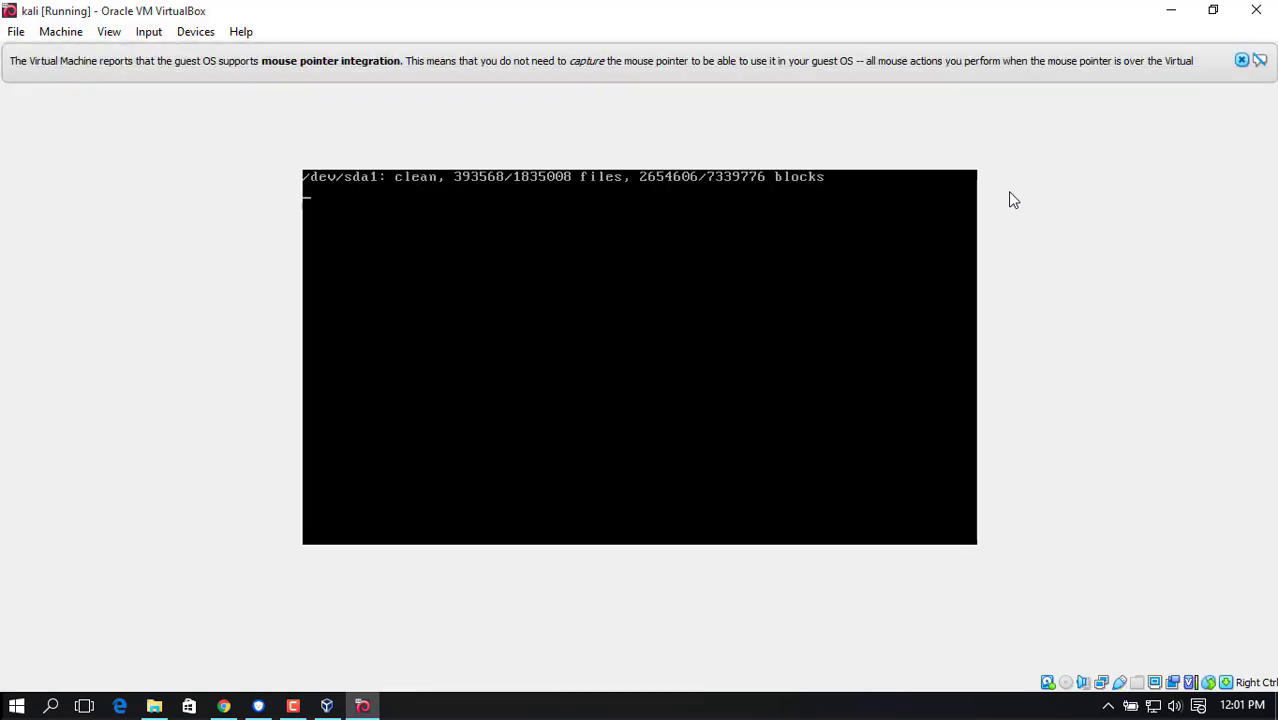
click(1241, 61)
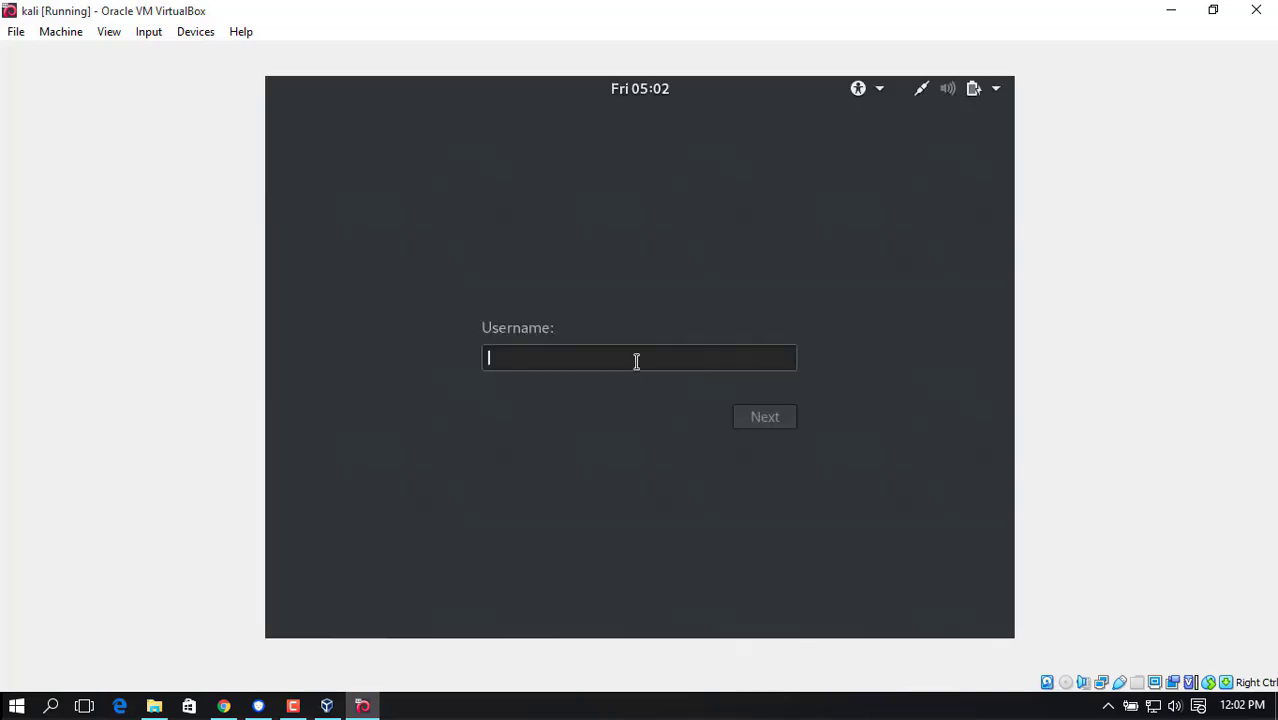
Sign in to Kali with the username root and the root account password.
text(root)
click(760, 420)
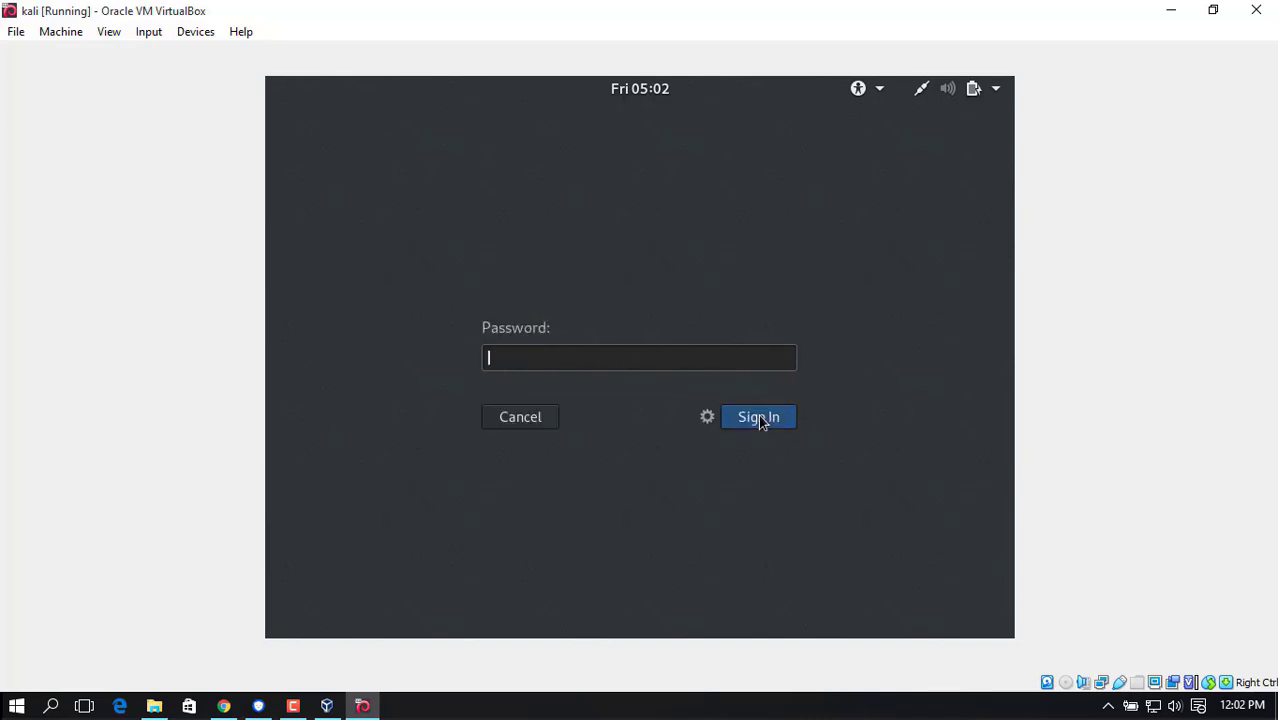
click(759, 417)
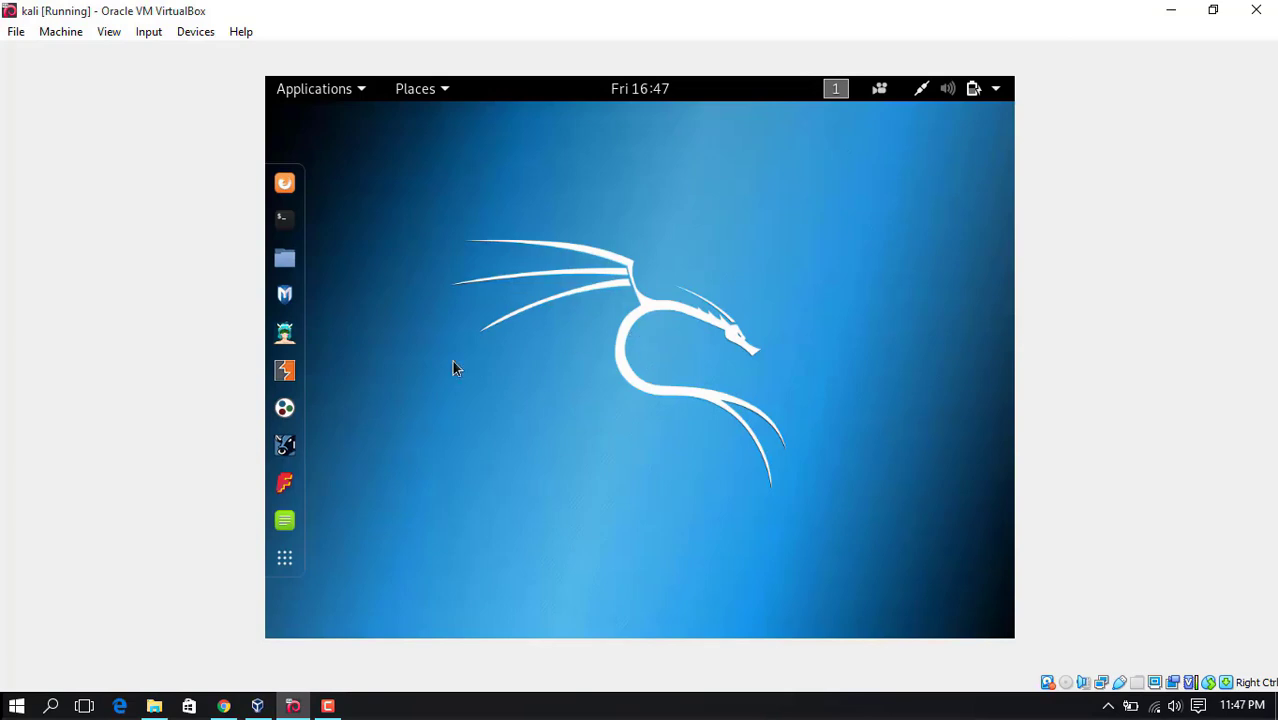
Examine Kali's application categories, including Web Application Analysis, Wireless Attacks and Exploitation Tools, and check the system's network connection status.
click(359, 96)
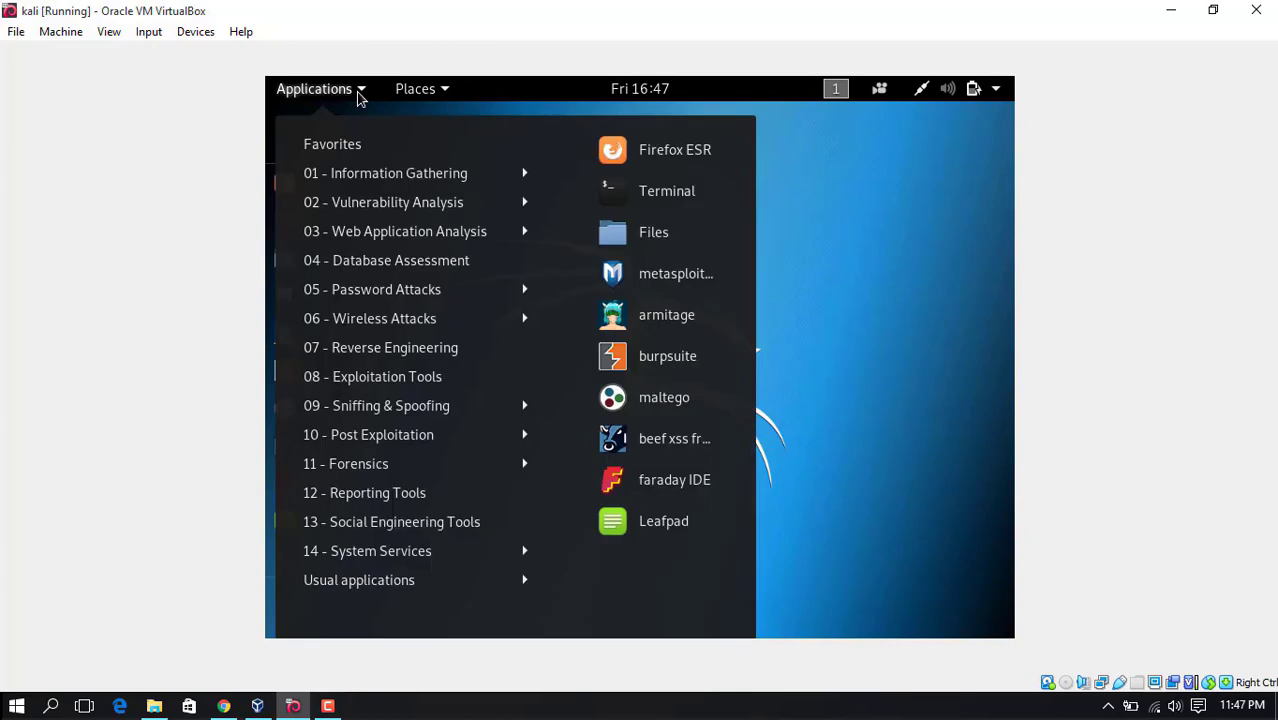
mouse_move(405, 185)
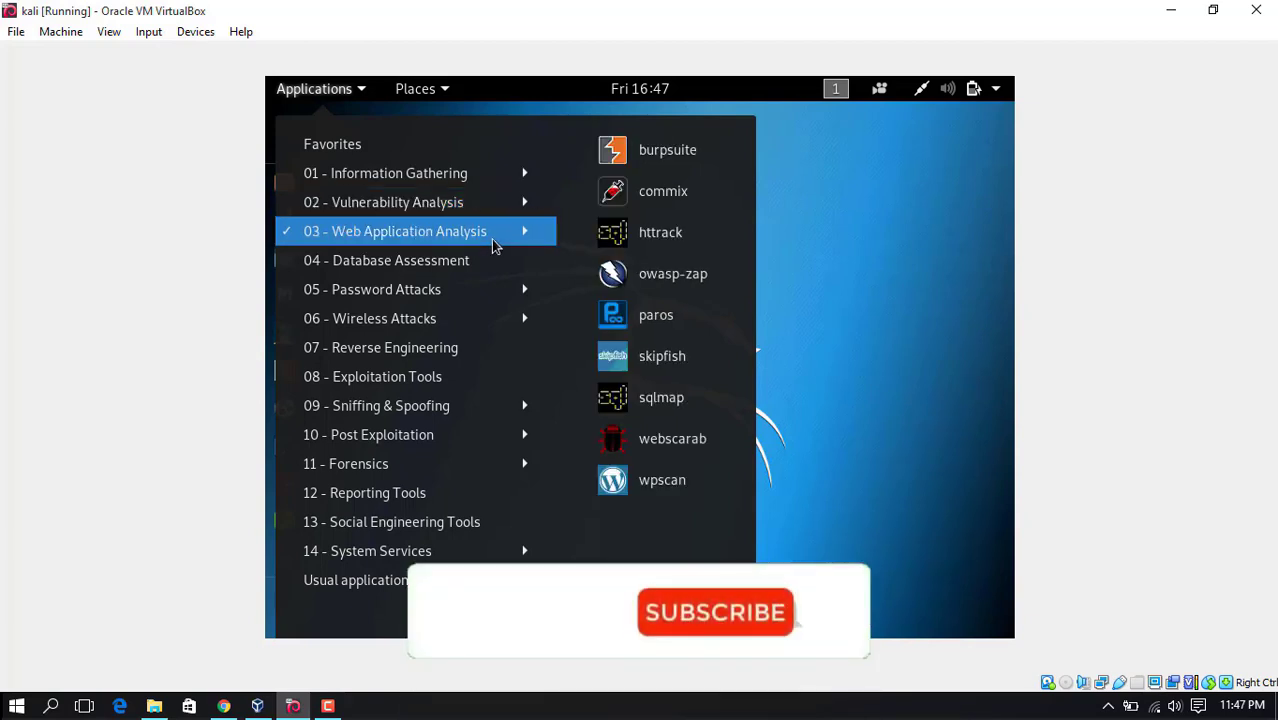
mouse_move(509, 289)
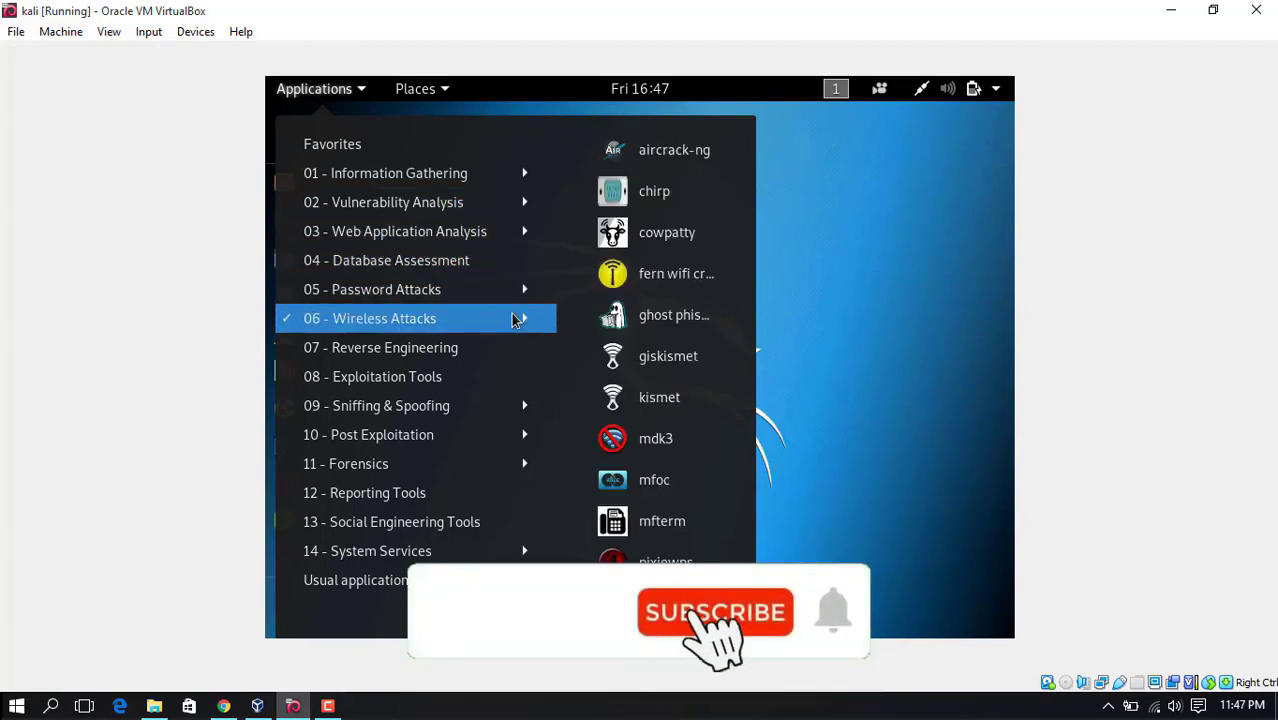
mouse_move(527, 372)
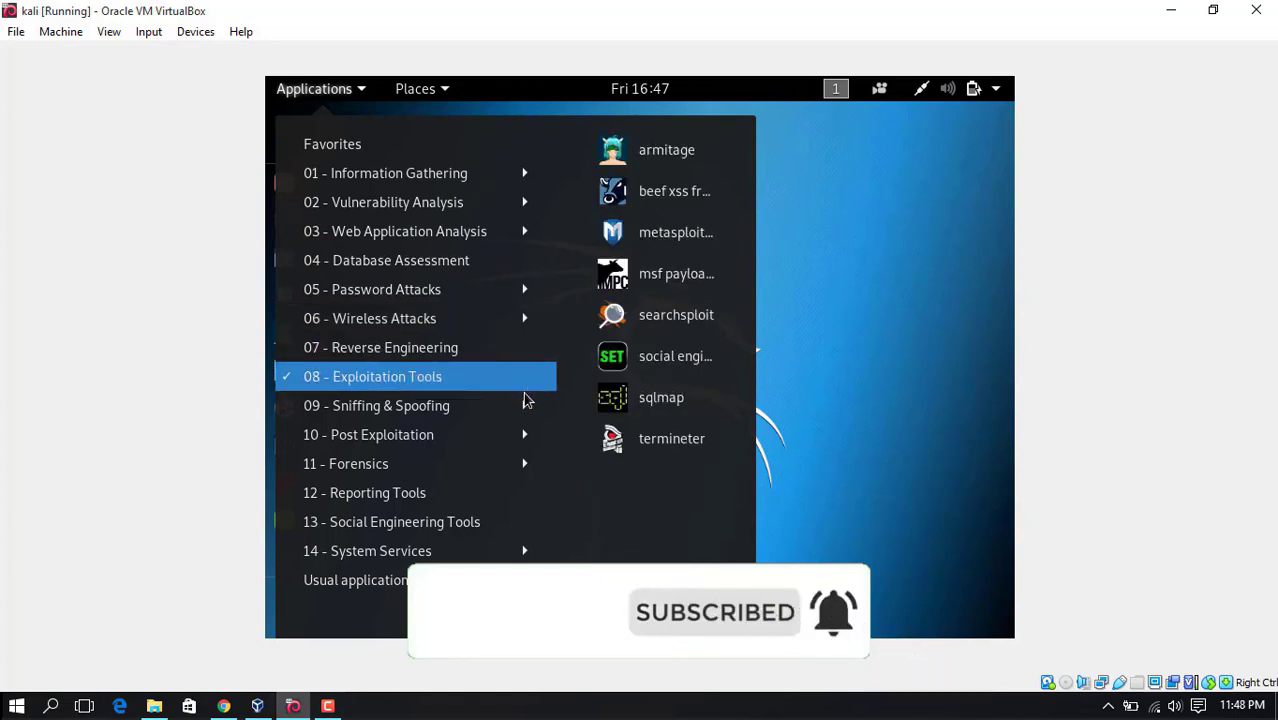
mouse_move(527, 462)
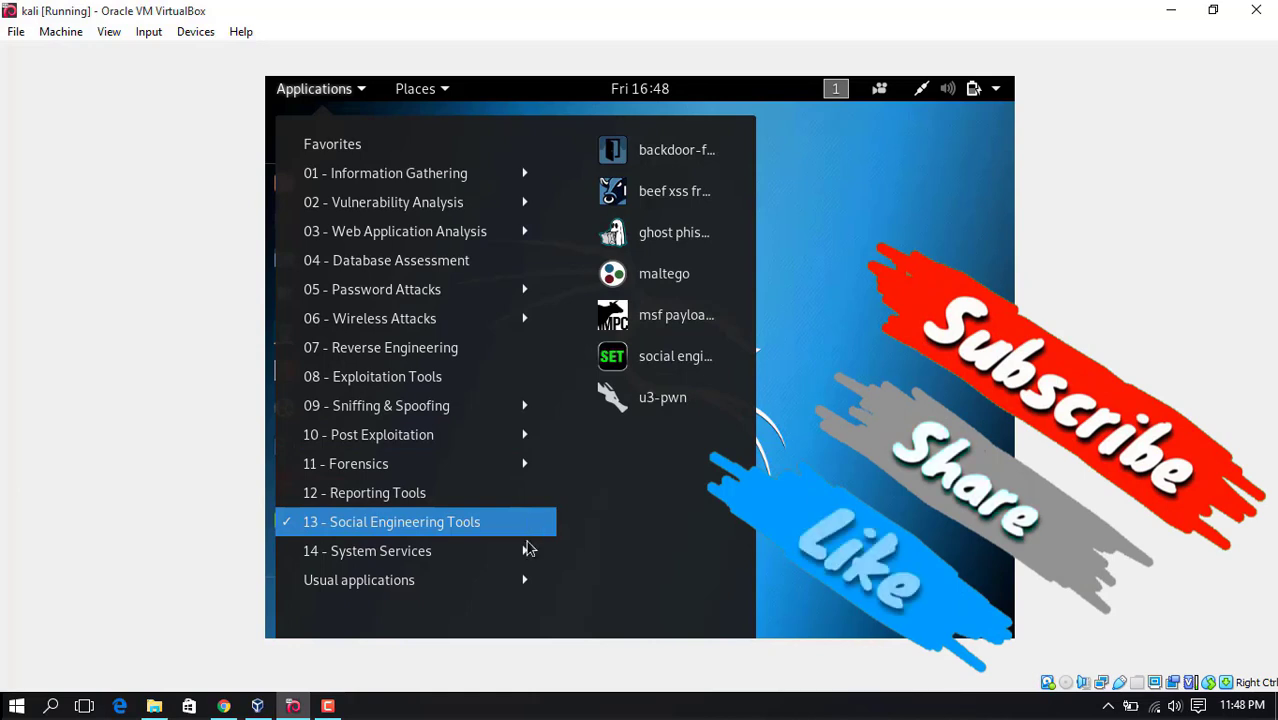
click(858, 399)
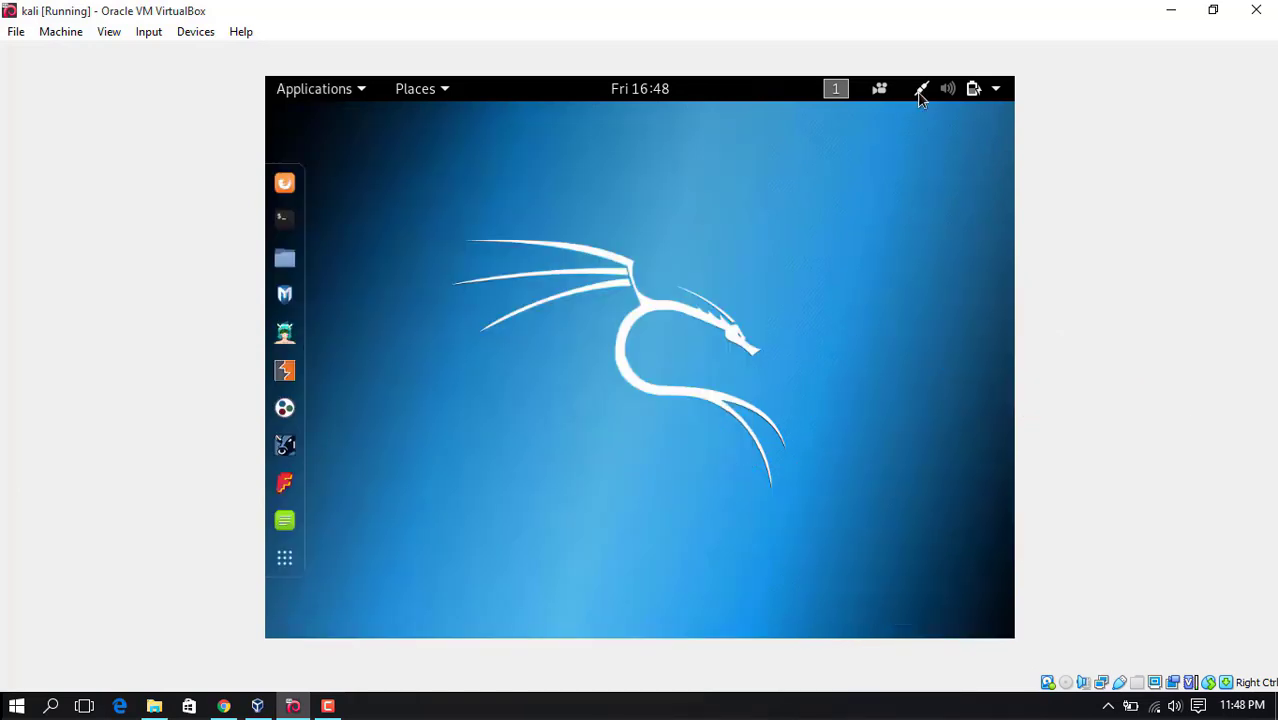
click(920, 95)
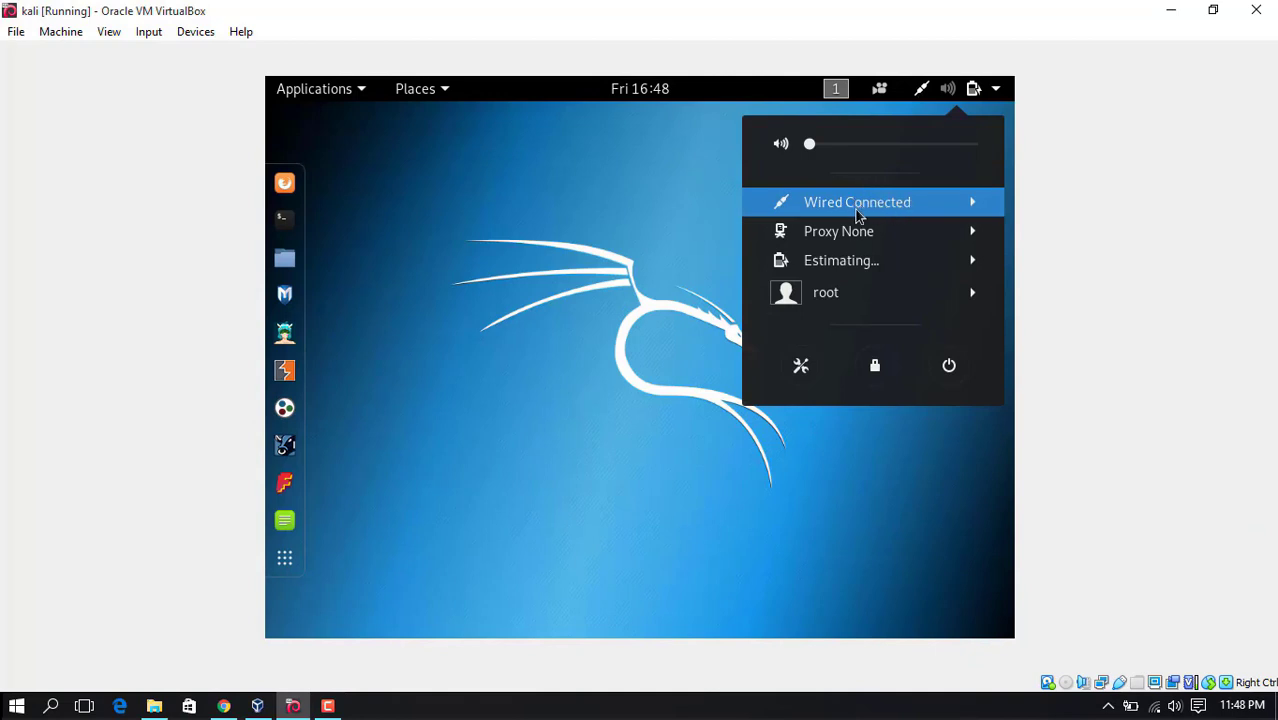
click(657, 256)
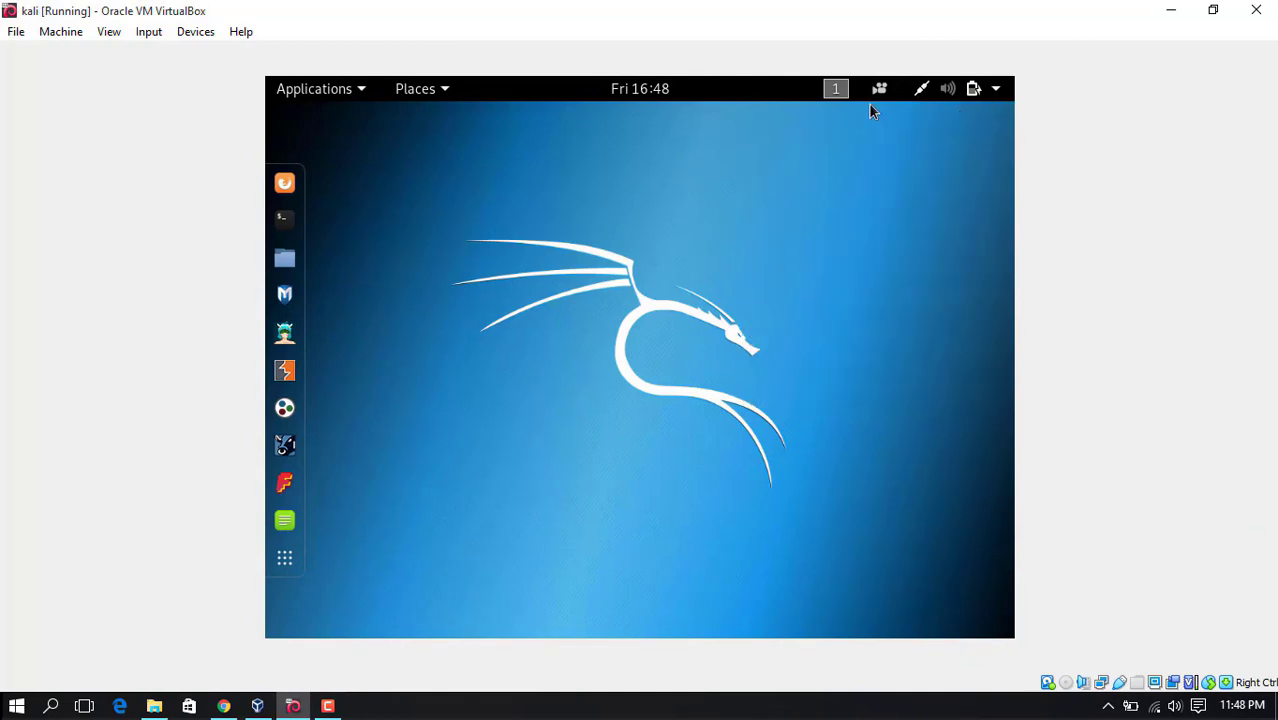